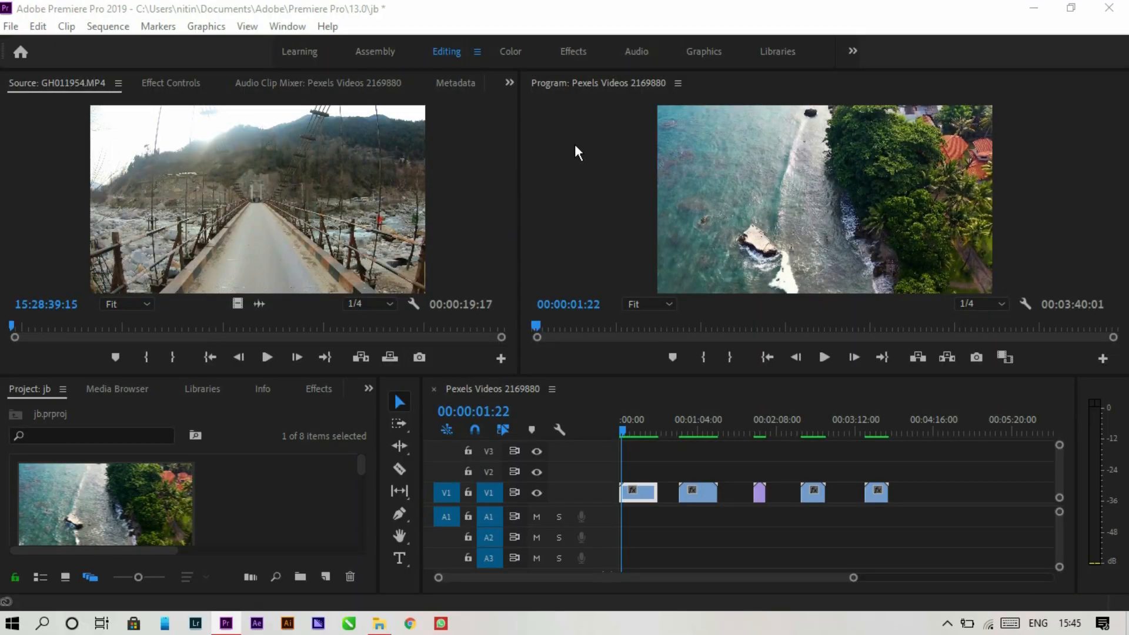
- Move the playhead to 00:00:20:08 in the first clip and display the Lumetri Scopes
{"action": "left_click", "coordinate": [576, 152]}
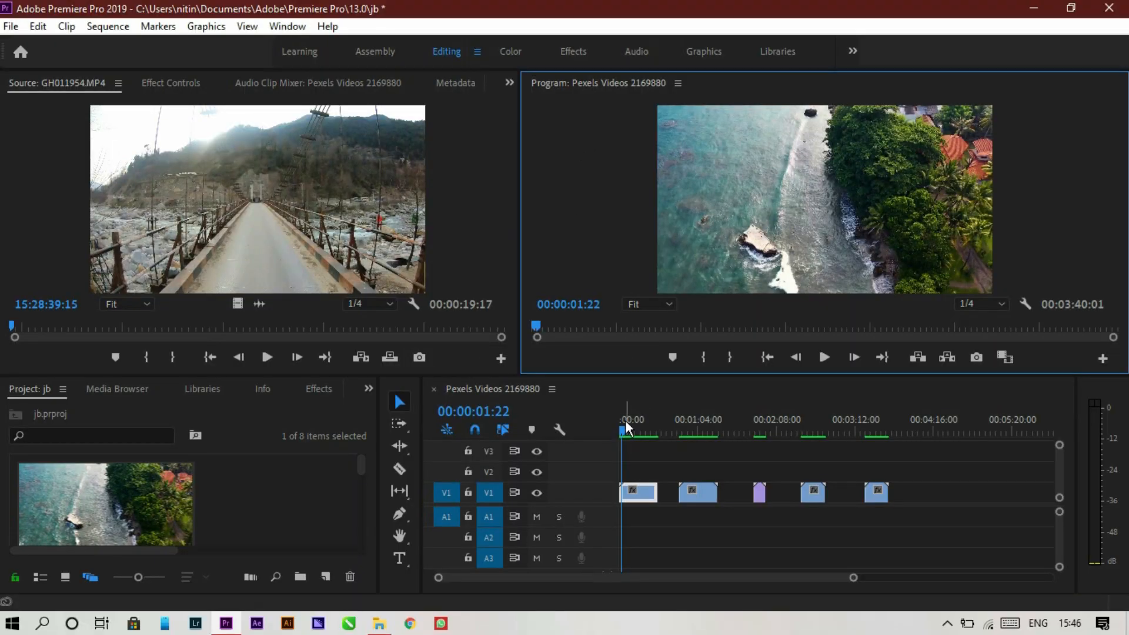
{"action": "left_click_drag", "start_coordinate": [623, 425], "coordinate": [647, 442]}
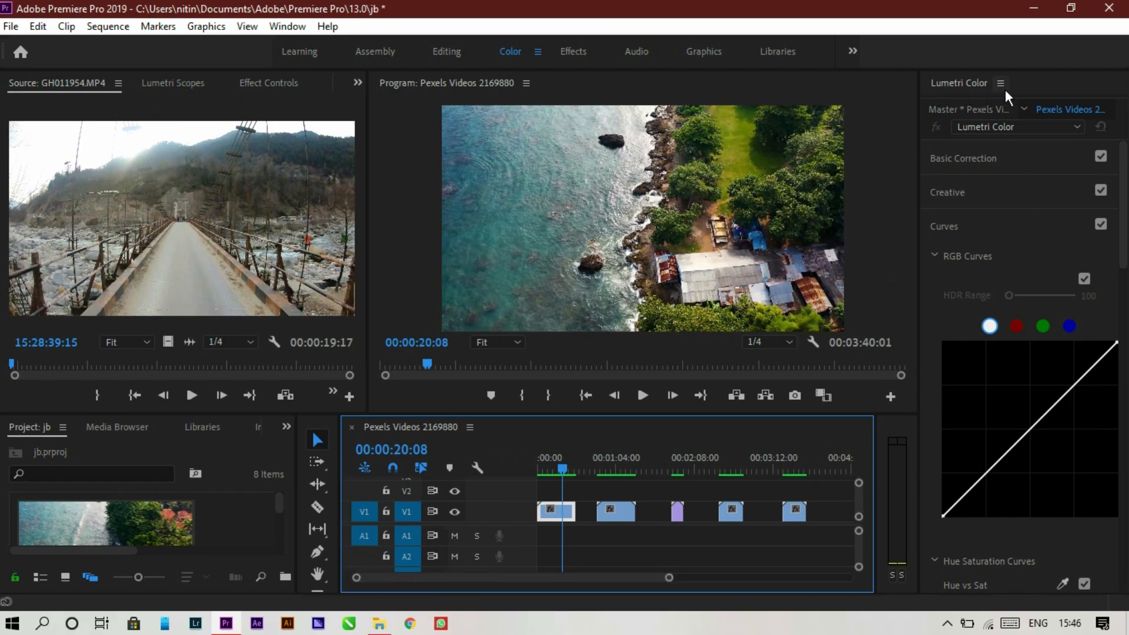
{"action": "left_click", "coordinate": [162, 85]}
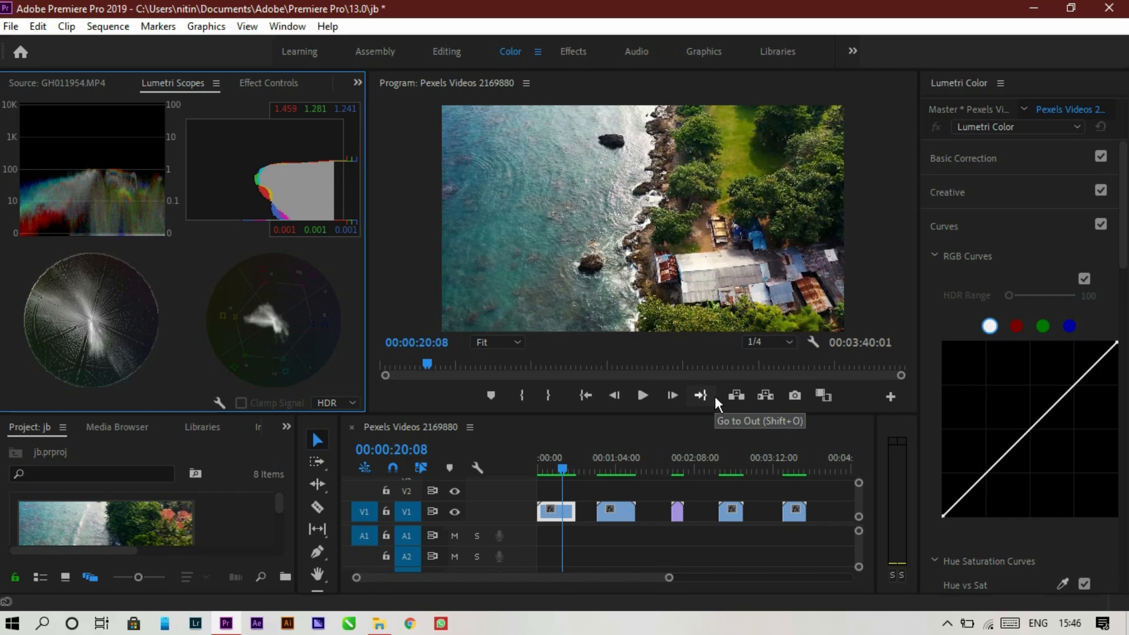
- Play a short stretch of the first clip from 00:00:08:03 to review the ungraded footage
{"action": "left_click_drag", "start_coordinate": [559, 465], "coordinate": [544, 465]}
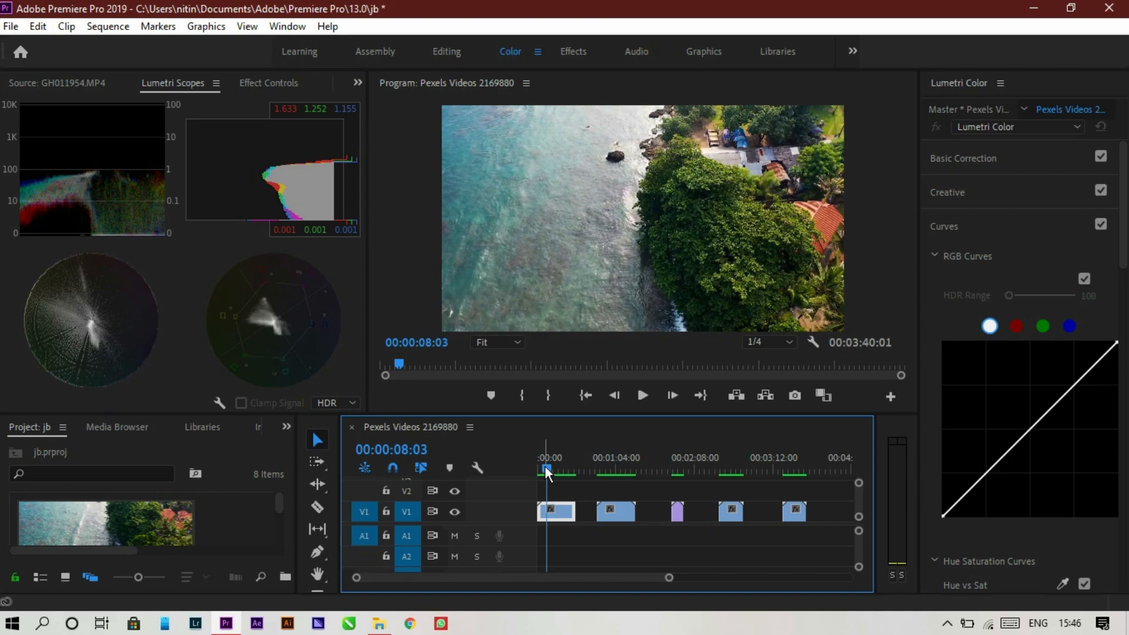
{"action": "key", "text": "space"}
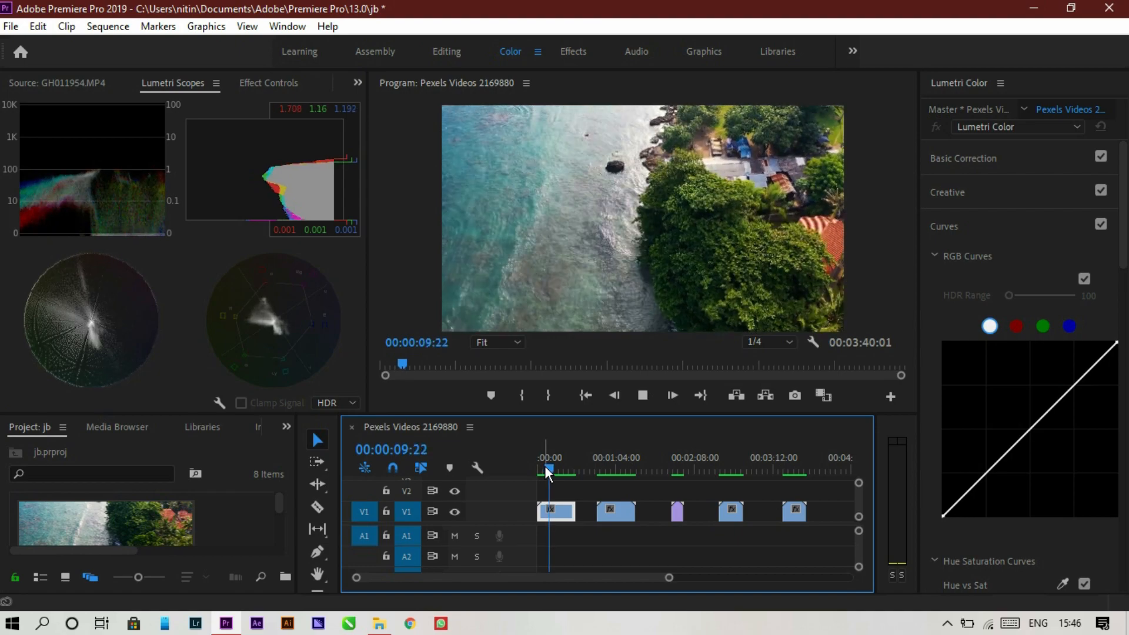
{"action": "key", "text": "space"}
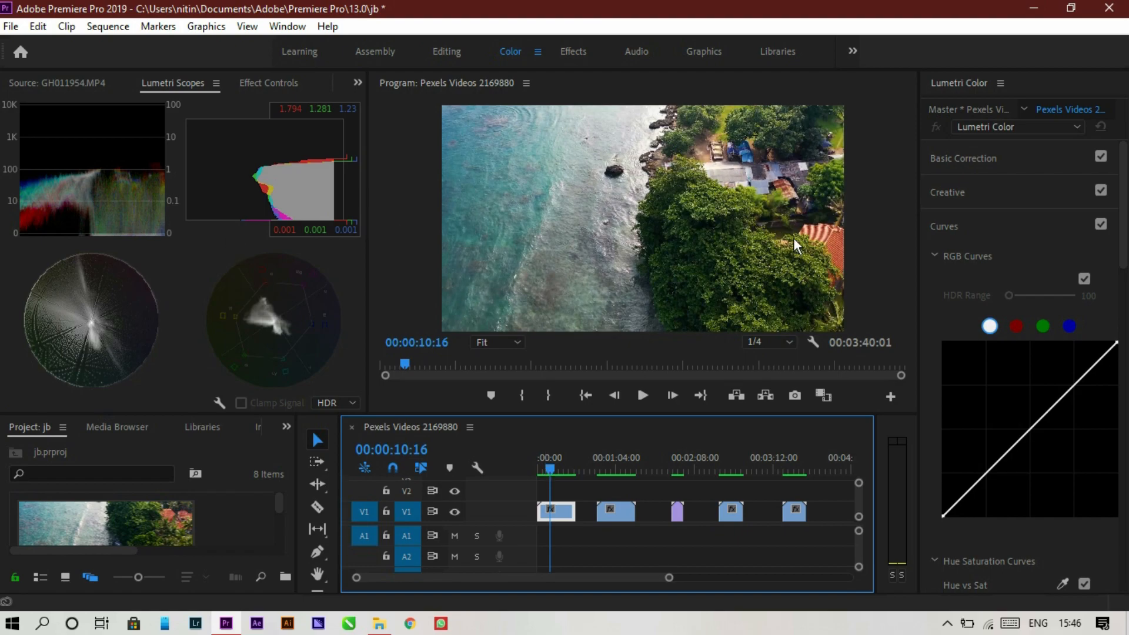
- Load My Original.cube from the Luts folder as the Creative look of the first clip
{"action": "left_click", "coordinate": [973, 238]}
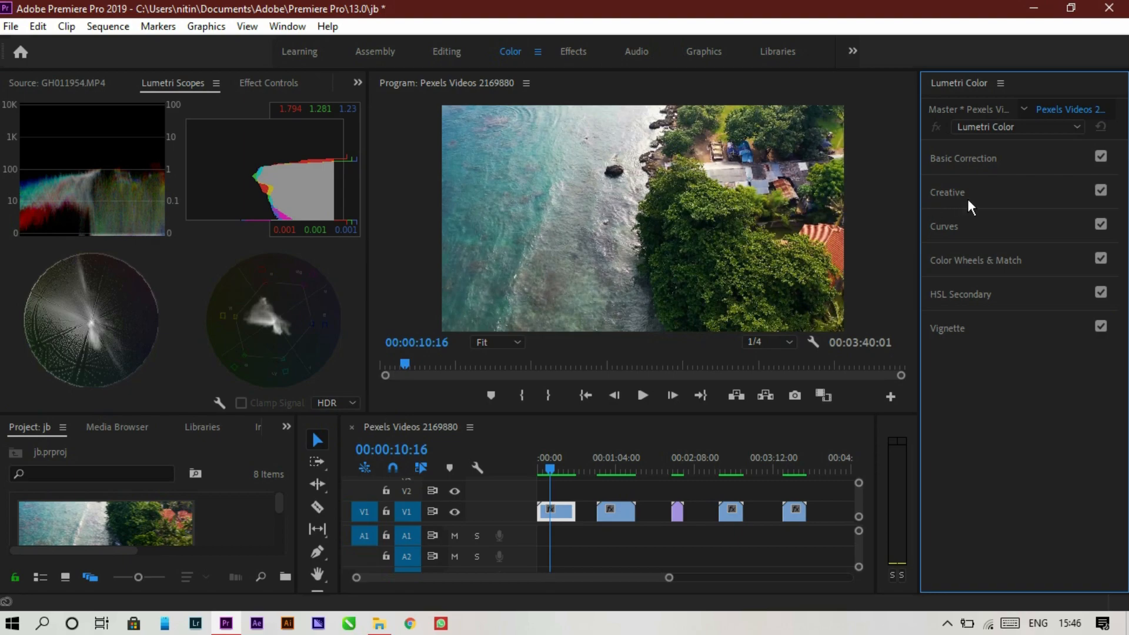
{"action": "left_click", "coordinate": [962, 192]}
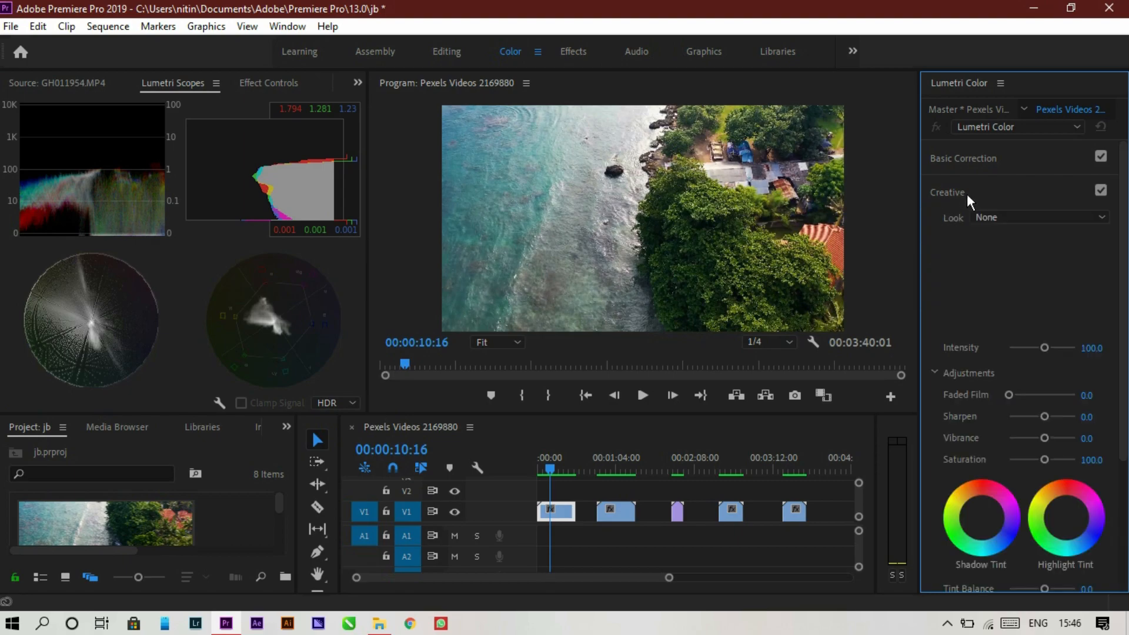
{"action": "left_click", "coordinate": [1036, 219]}
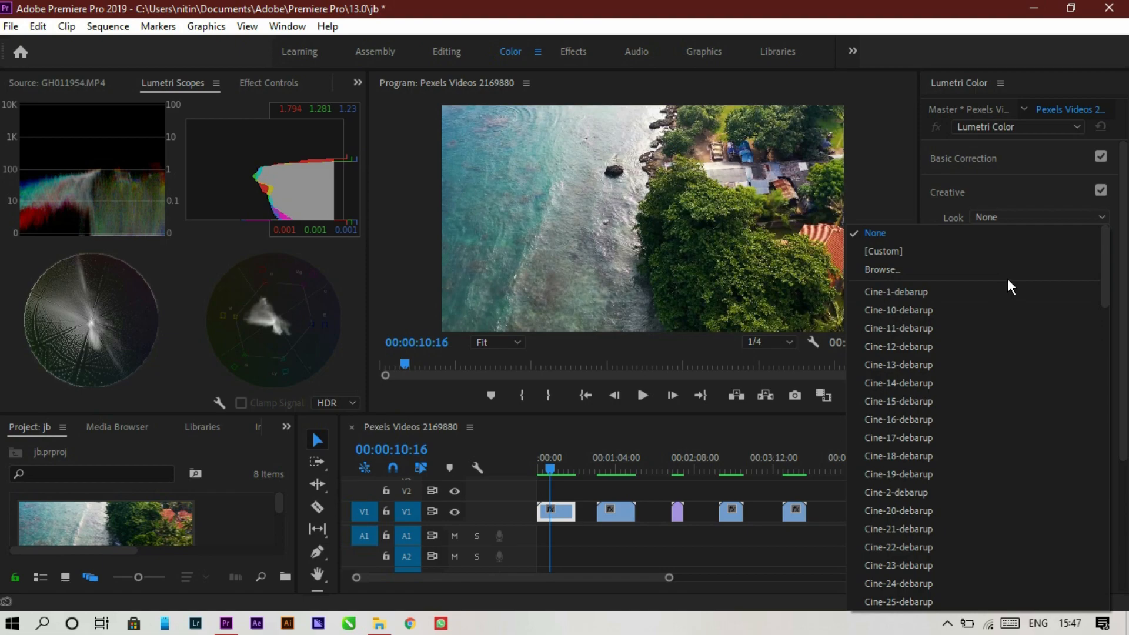
{"action": "left_click", "coordinate": [876, 269]}
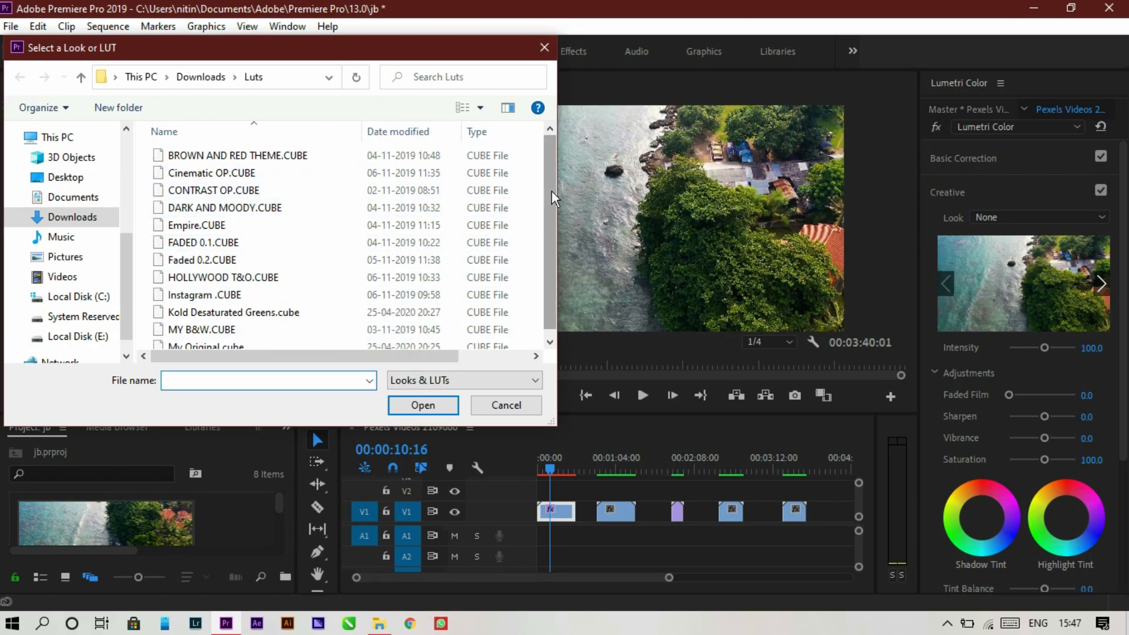
{"action": "scroll", "coordinate": [553, 199], "scroll_direction": "down", "scroll_amount": 1}
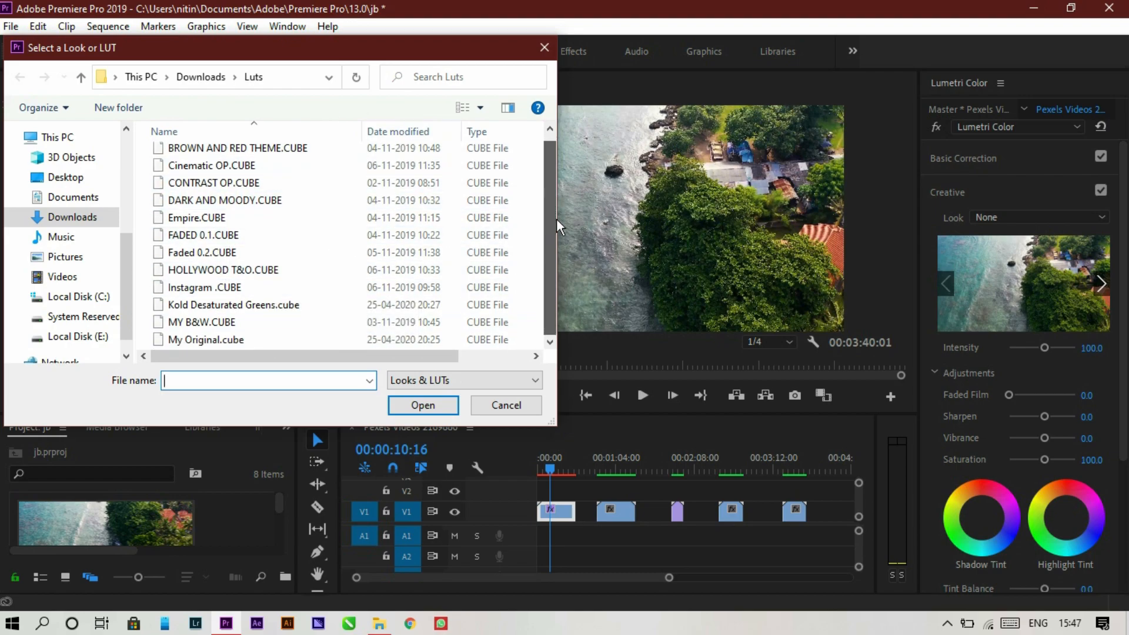
{"action": "left_click", "coordinate": [258, 340]}
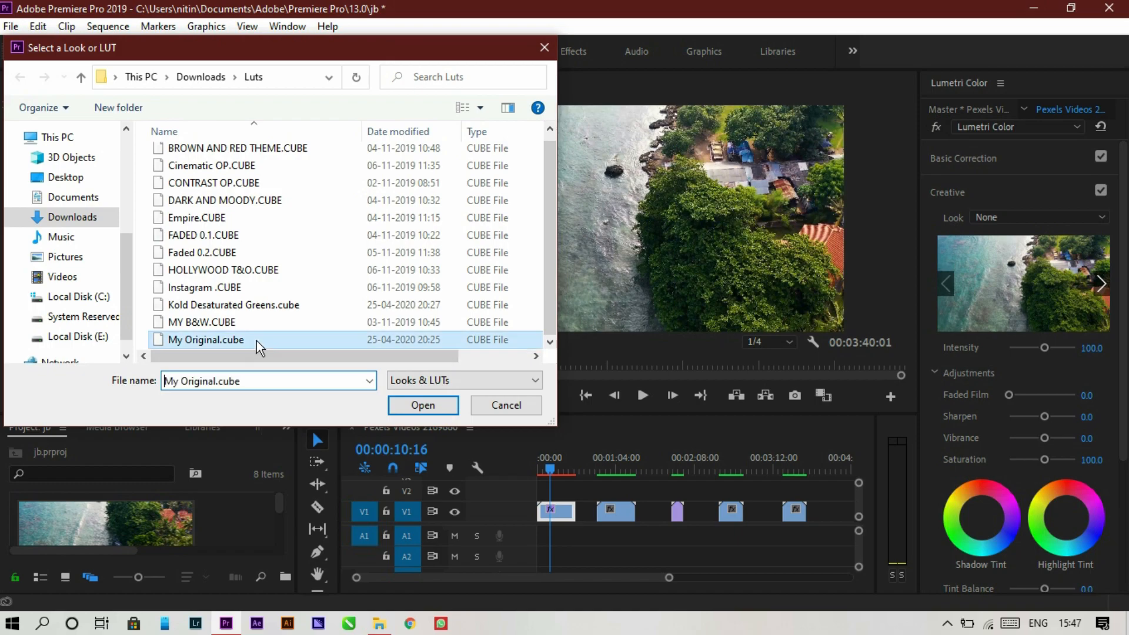
{"action": "left_click", "coordinate": [422, 405]}
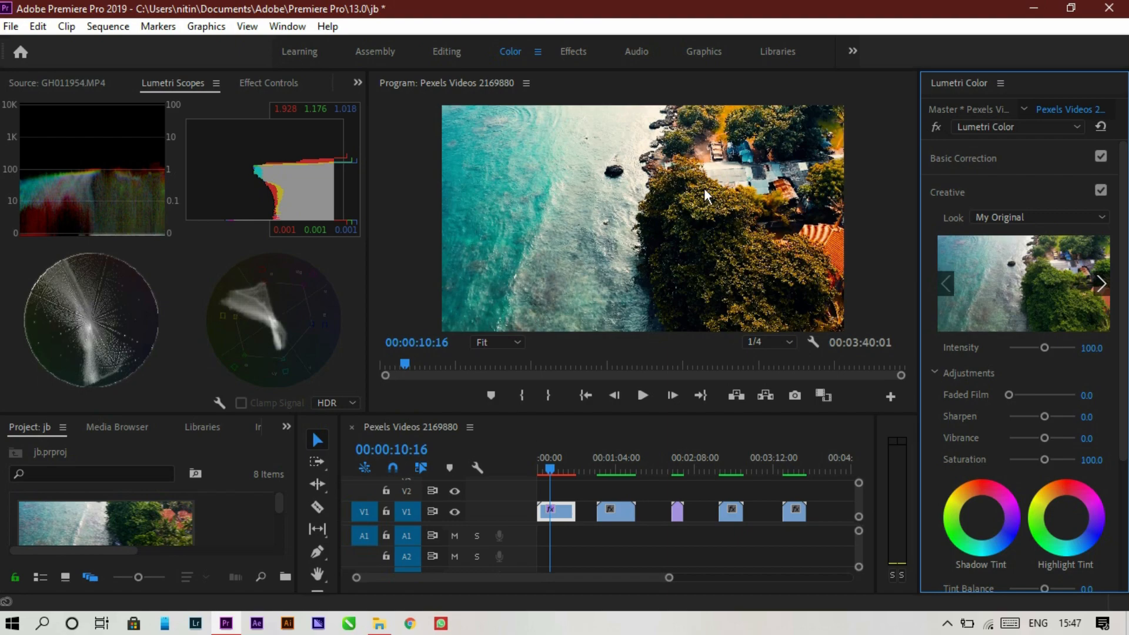
- Play the first clip from 00:00:03:11 to review the applied look
{"action": "left_click_drag", "start_coordinate": [547, 467], "coordinate": [540, 467]}
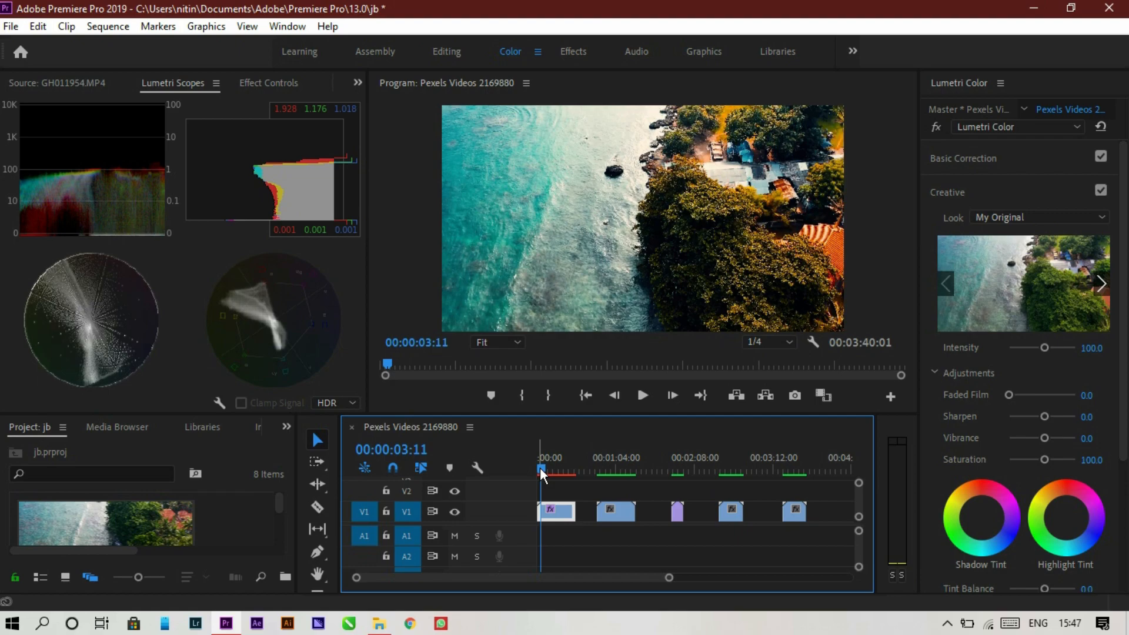
{"action": "key", "text": "space"}
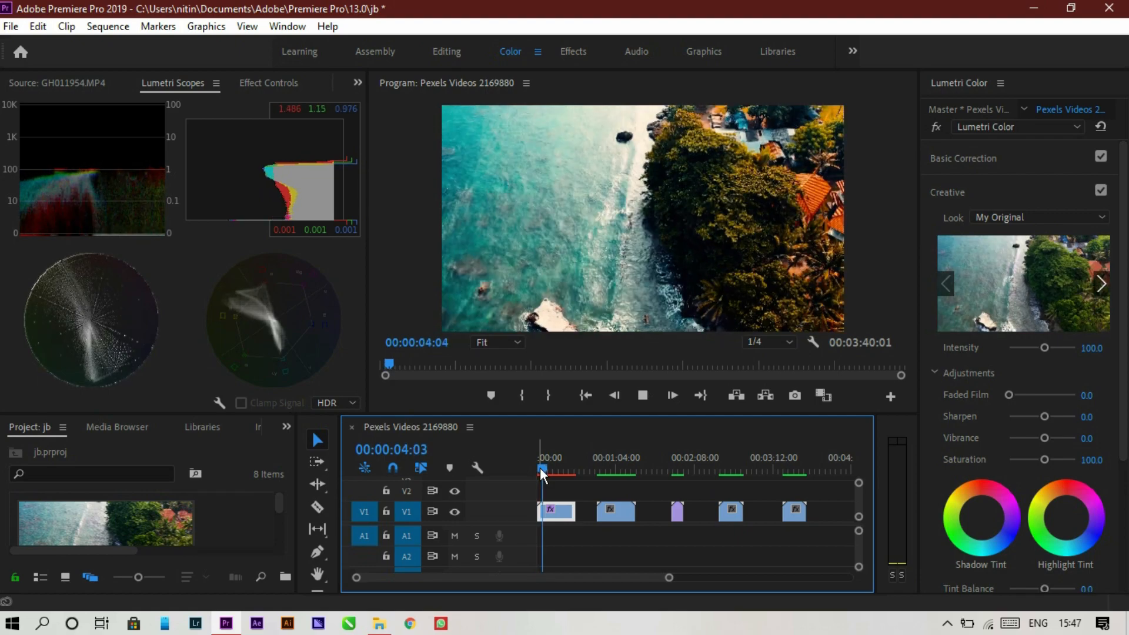
{"action": "key", "text": "space"}
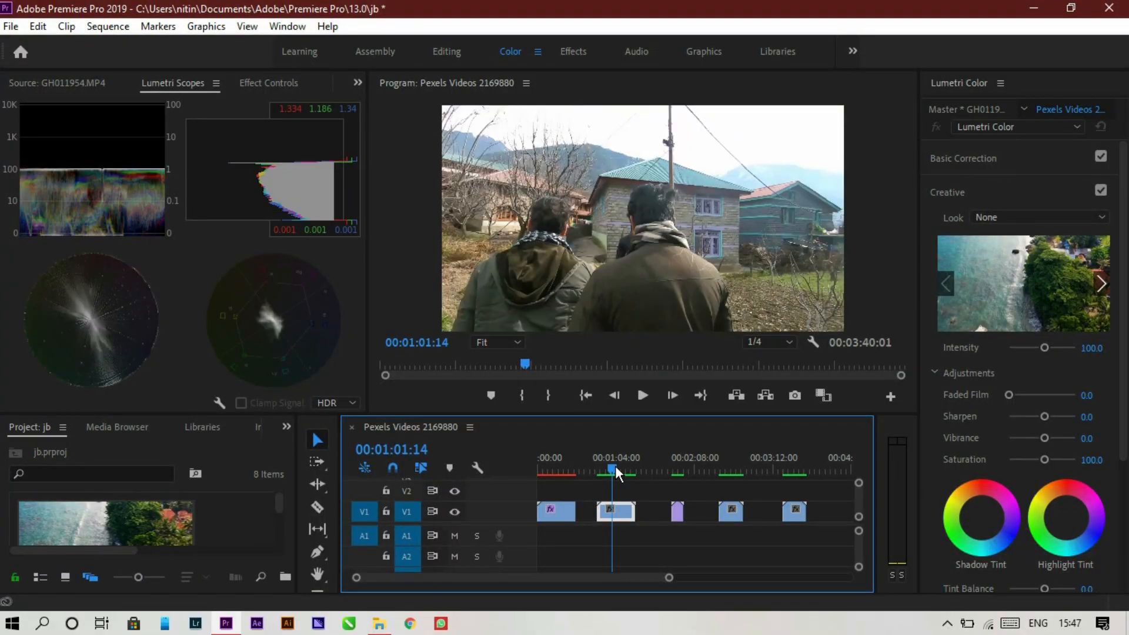
- Play the opening of the second clip to review its uncorrected footage
{"action": "left_click_drag", "start_coordinate": [612, 467], "coordinate": [605, 468]}
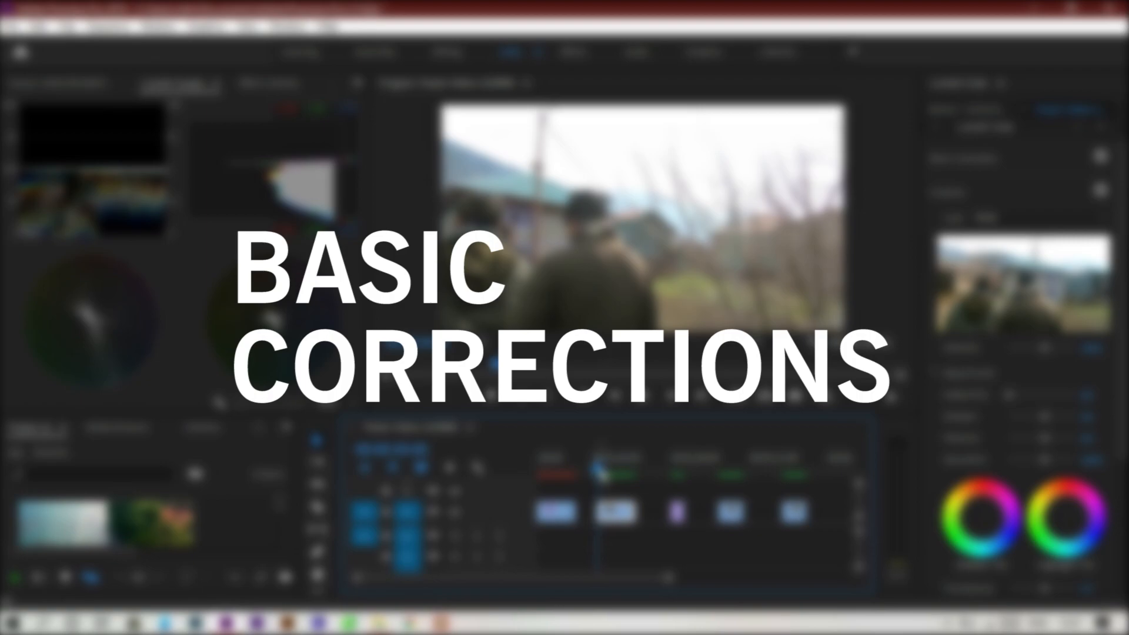
{"action": "key", "text": "space"}
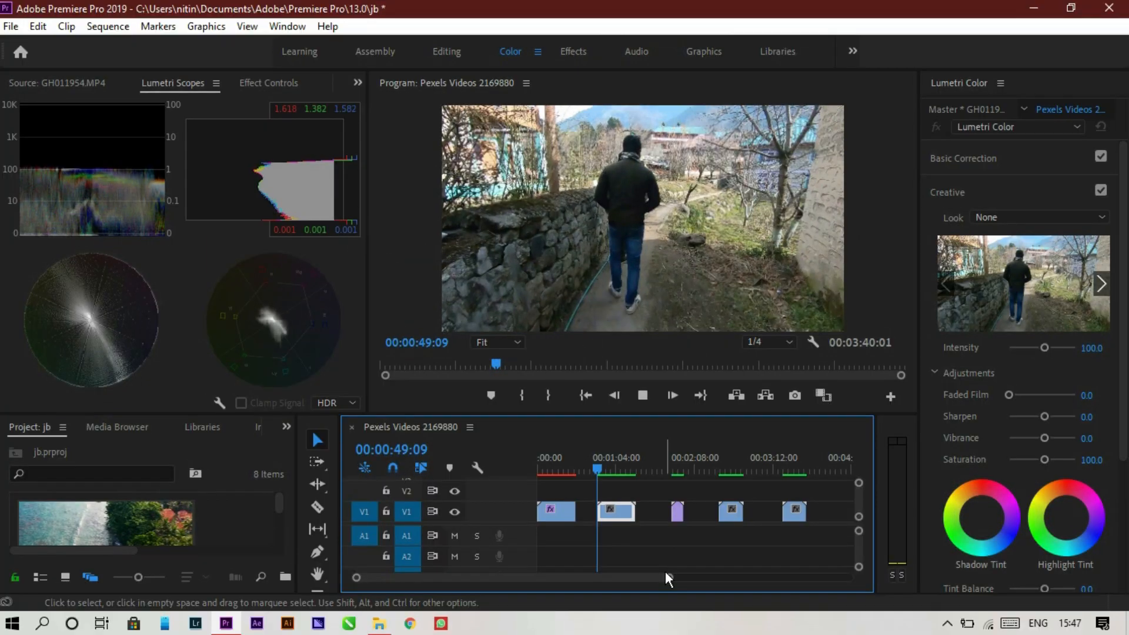
{"action": "key", "text": "space"}
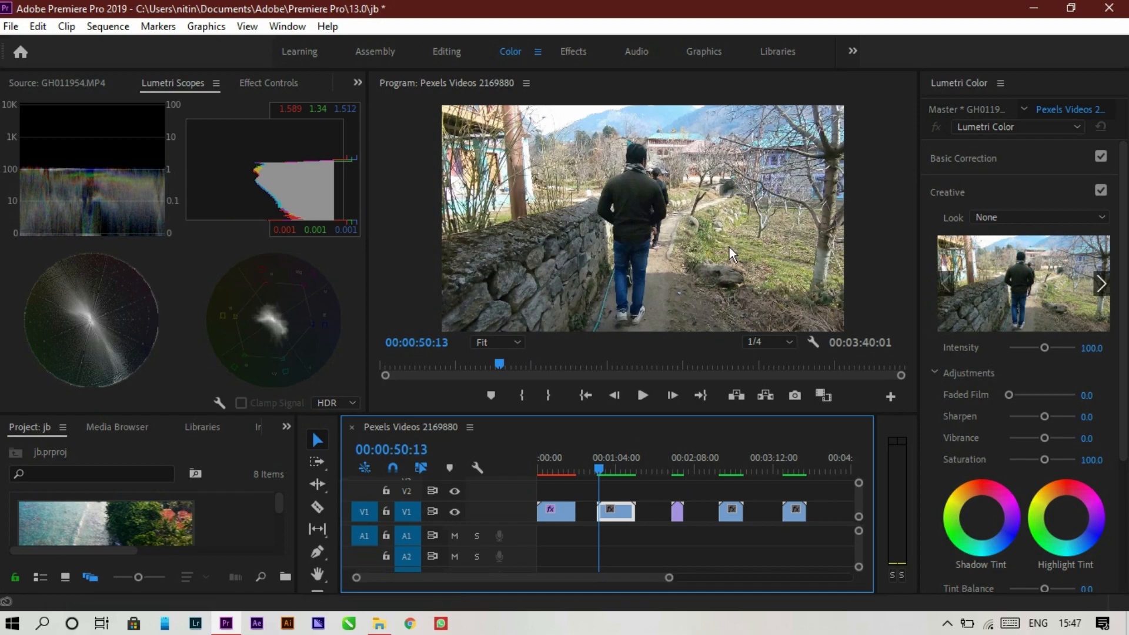
- In Basic Correction, set the second clip's white balance Temperature to -1.2 and Tint to 1.2
{"action": "left_click", "coordinate": [977, 193]}
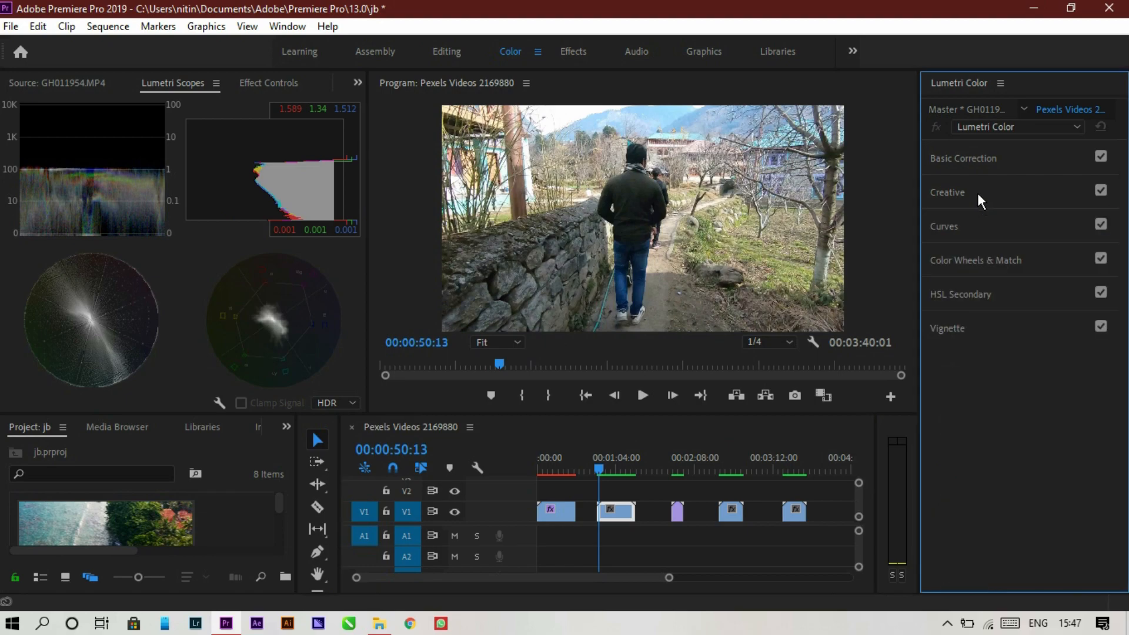
{"action": "left_click", "coordinate": [986, 161]}
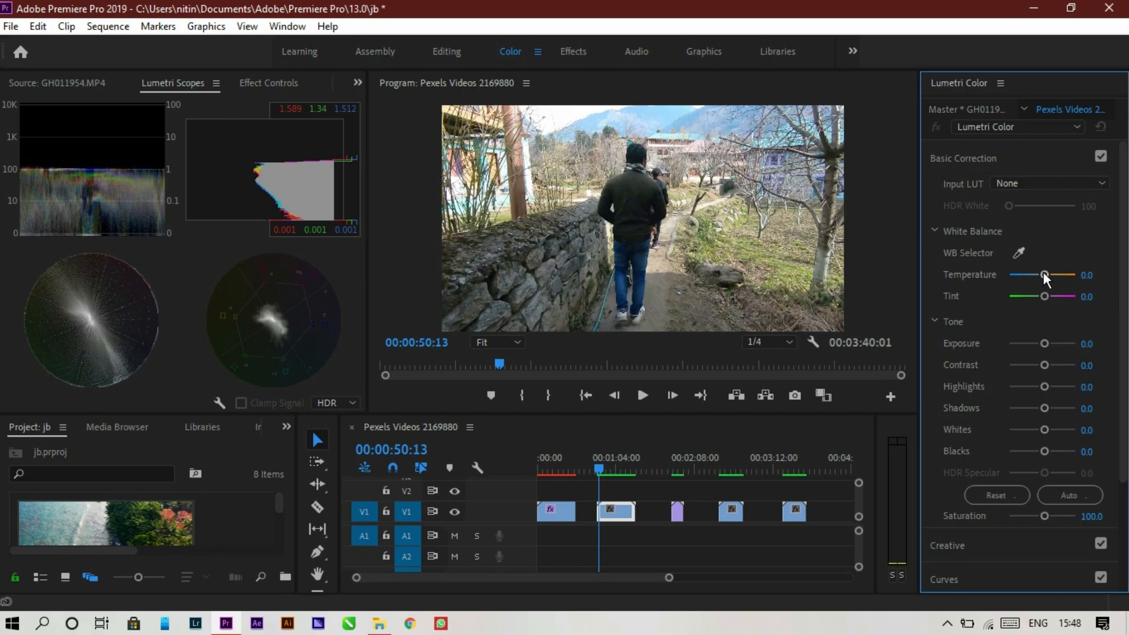
{"action": "left_click_drag", "start_coordinate": [1043, 273], "coordinate": [1025, 273]}
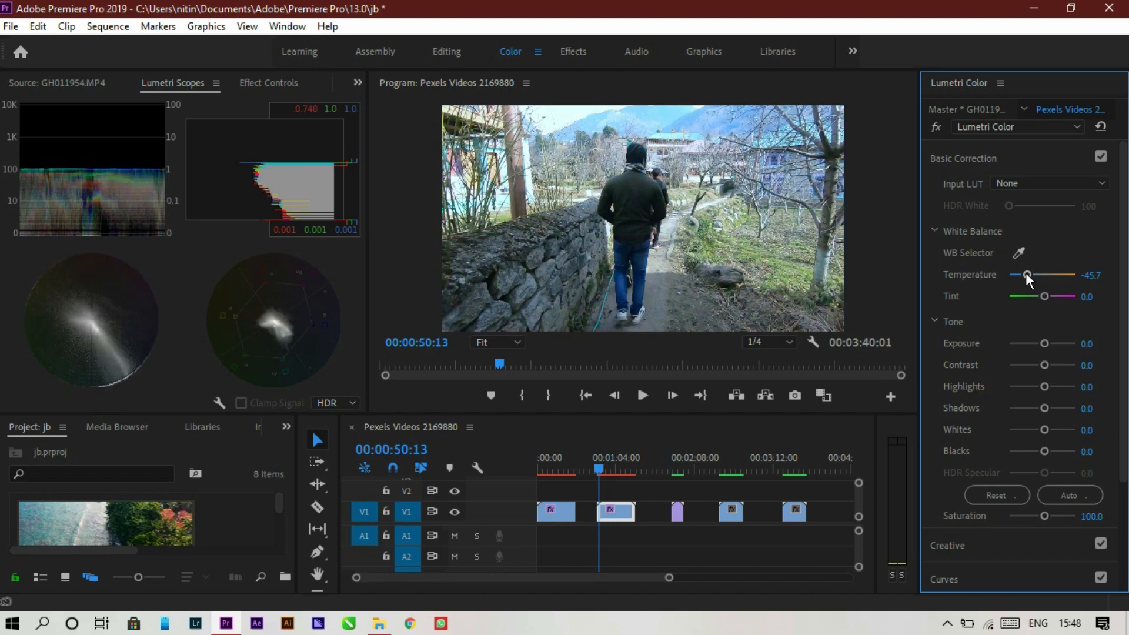
{"action": "left_click_drag", "start_coordinate": [1080, 273], "coordinate": [1040, 275]}
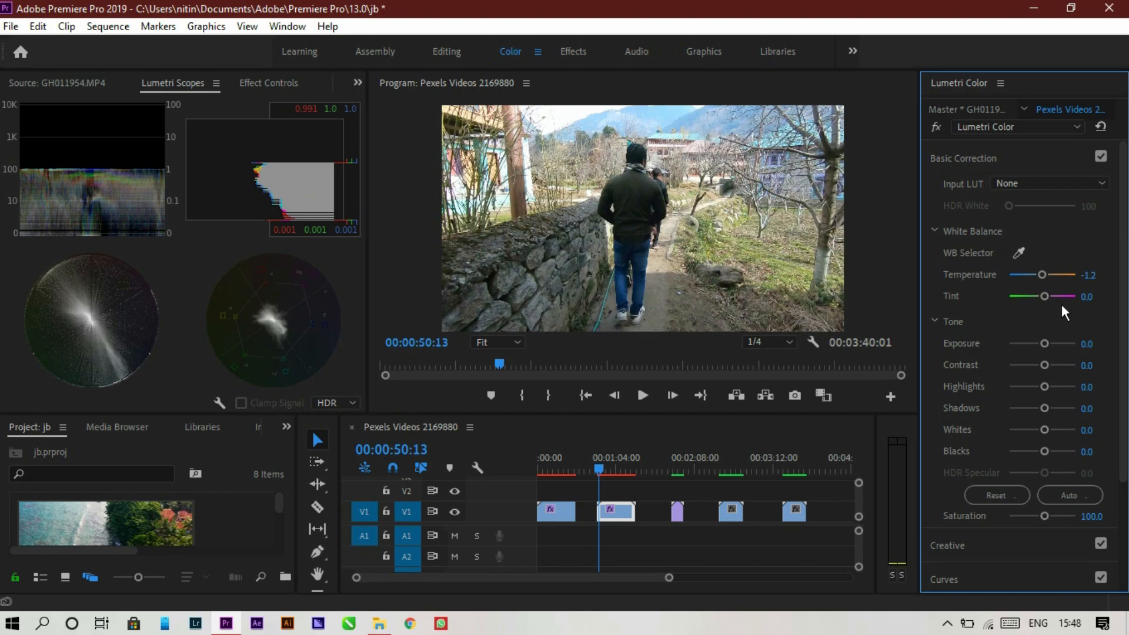
{"action": "left_click_drag", "start_coordinate": [1045, 296], "coordinate": [1042, 296]}
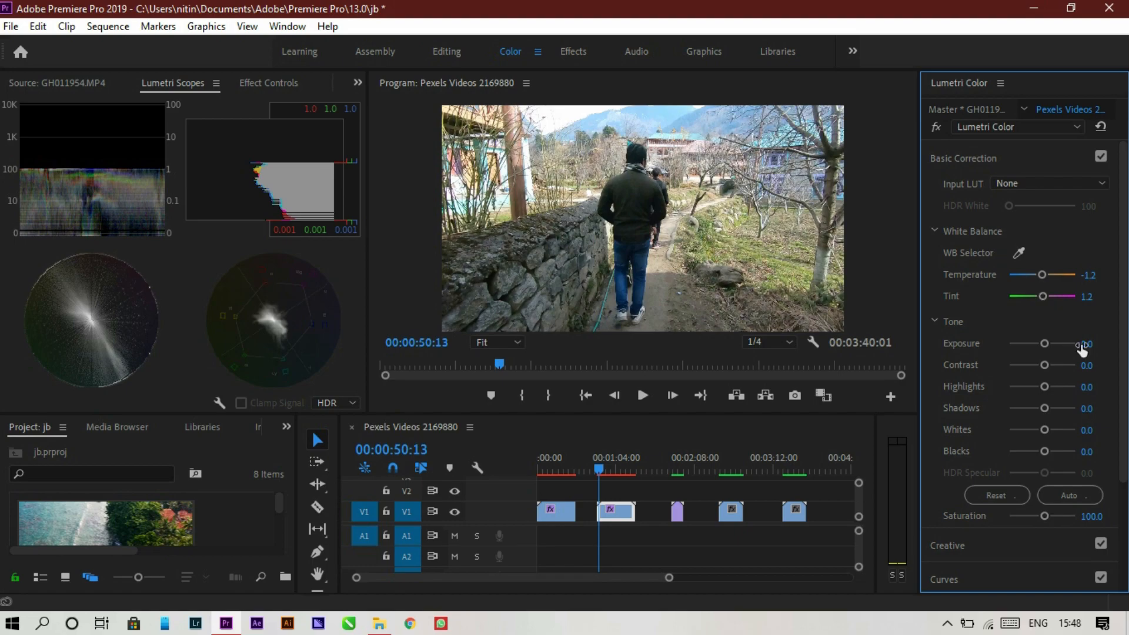
- Set the second clip's Exposure to -0.3 and Contrast to 30.0
{"action": "left_click_drag", "start_coordinate": [1124, 351], "coordinate": [1125, 385]}
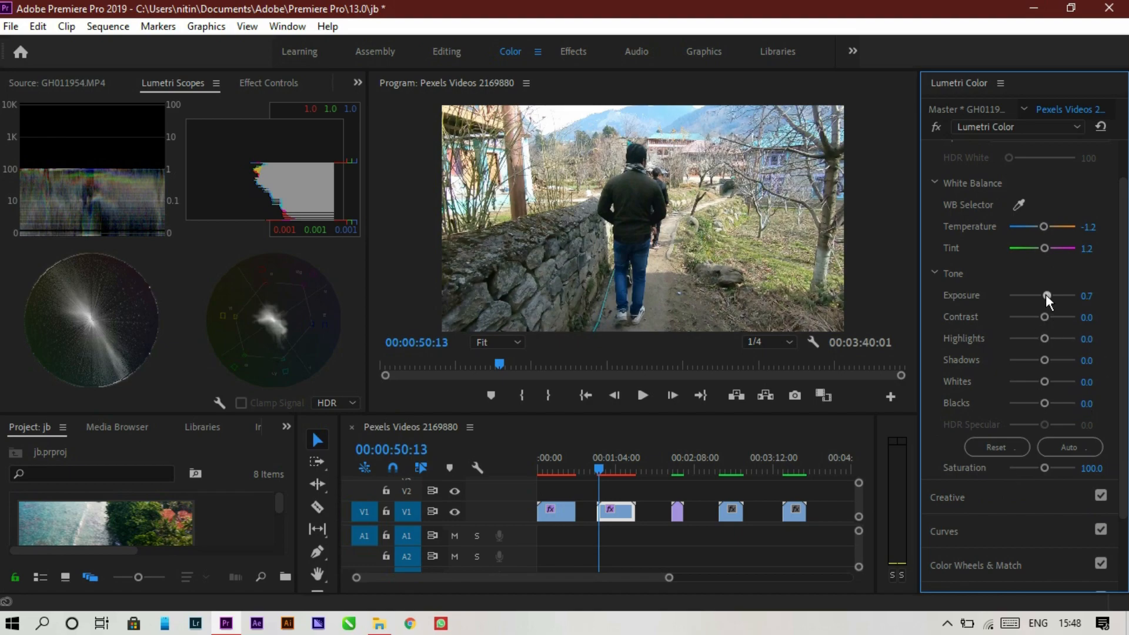
{"action": "left_click_drag", "start_coordinate": [1043, 295], "coordinate": [1039, 295]}
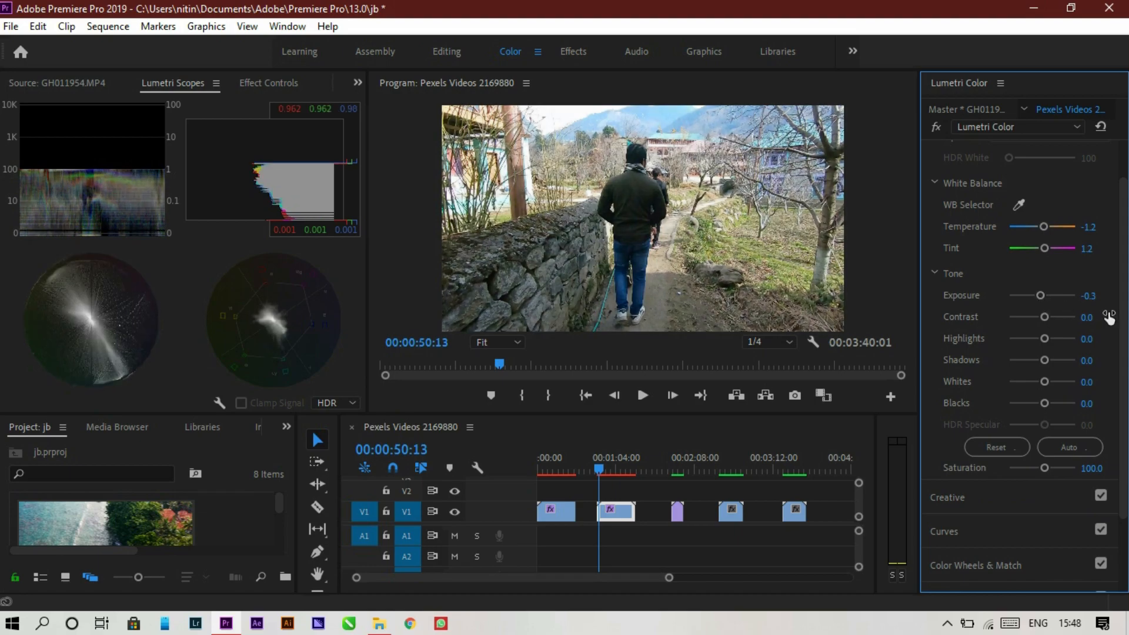
{"action": "left_click_drag", "start_coordinate": [1087, 323], "coordinate": [1106, 322]}
{"action": "left_click_drag", "start_coordinate": [1050, 316], "coordinate": [1099, 318]}
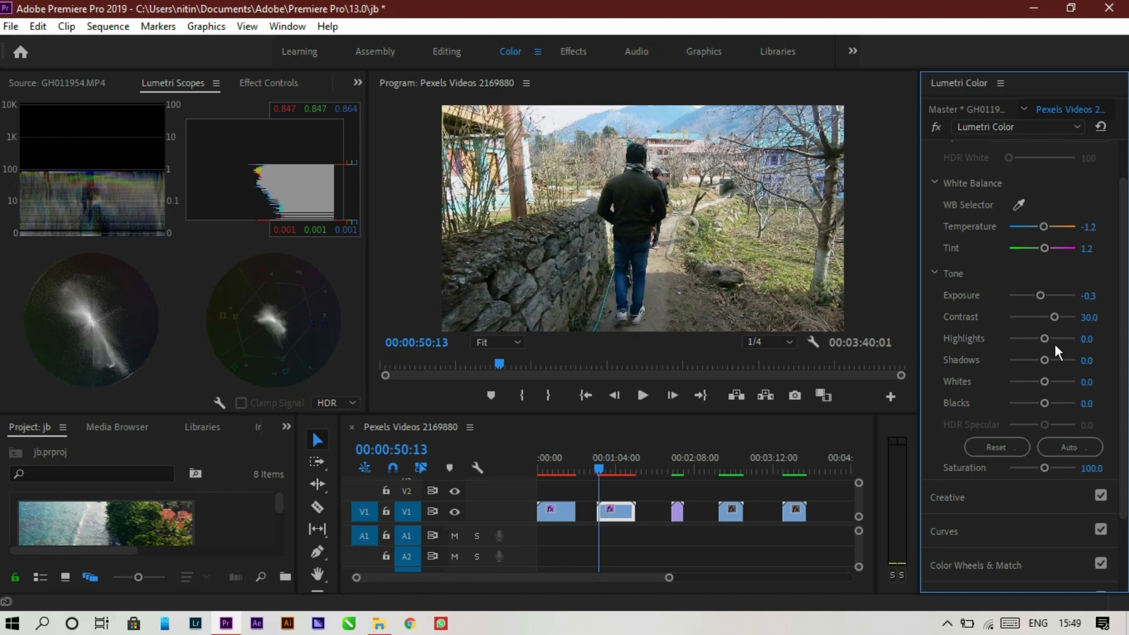
- Set the second clip's Highlights to -18.5, Shadows to 16.0, Whites to 28.4 and Blacks to -8.6
{"action": "left_click_drag", "start_coordinate": [1045, 341], "coordinate": [1034, 340]}
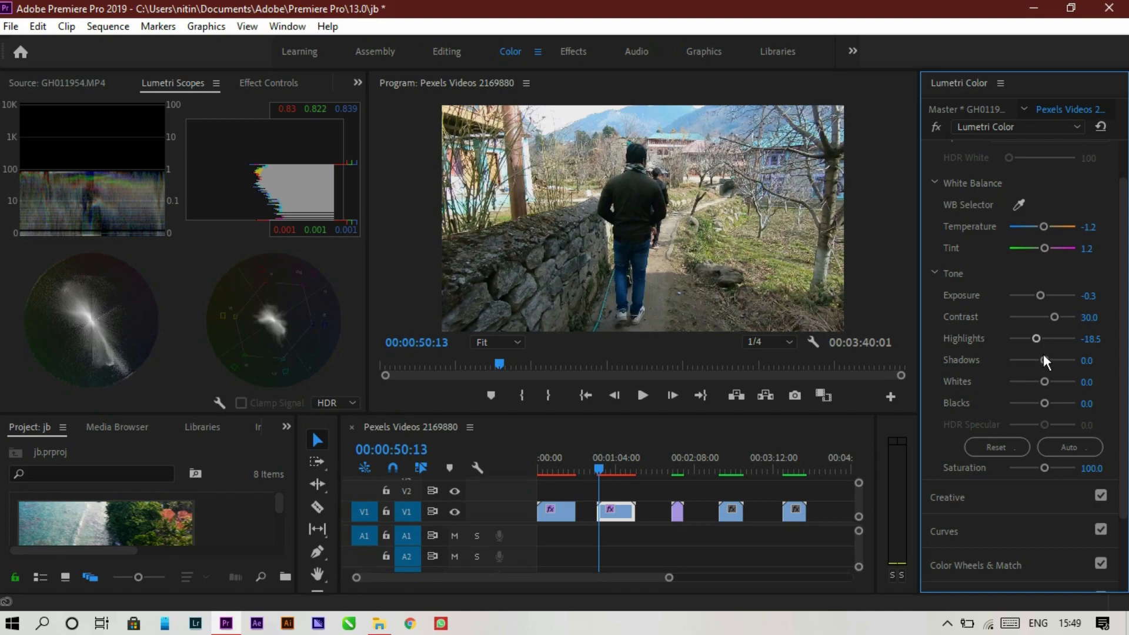
{"action": "left_click_drag", "start_coordinate": [1045, 360], "coordinate": [1048, 361]}
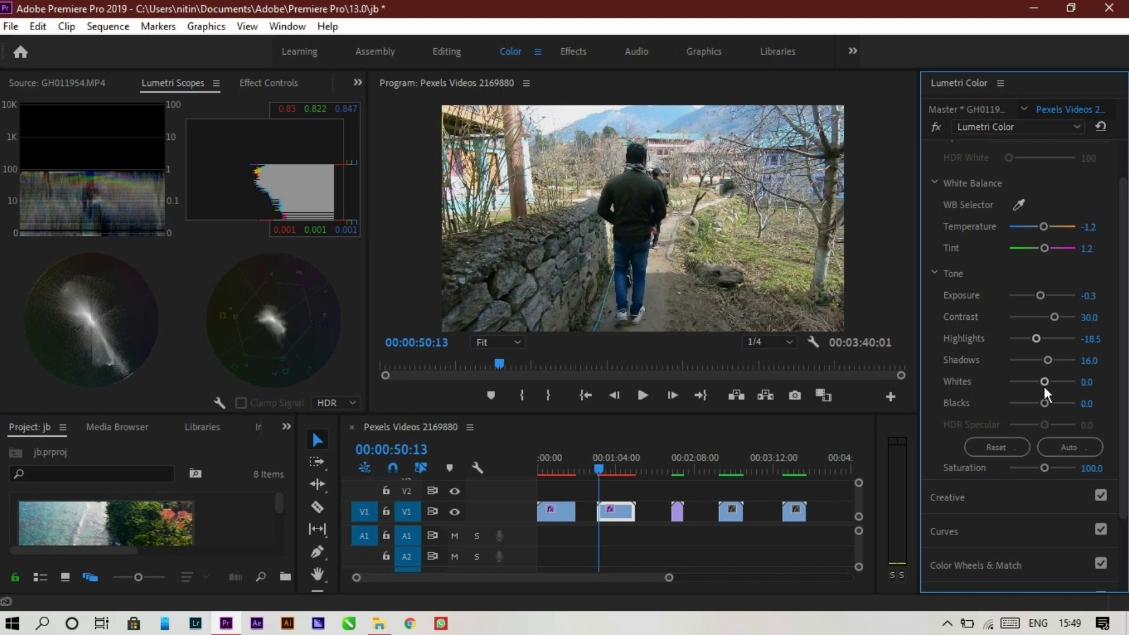
{"action": "mouse_move", "coordinate": [1045, 382]}
{"action": "left_mouse_down"}
{"action": "mouse_move", "coordinate": [1035, 382]}
{"action": "mouse_move", "coordinate": [1050, 382]}
{"action": "left_mouse_up"}
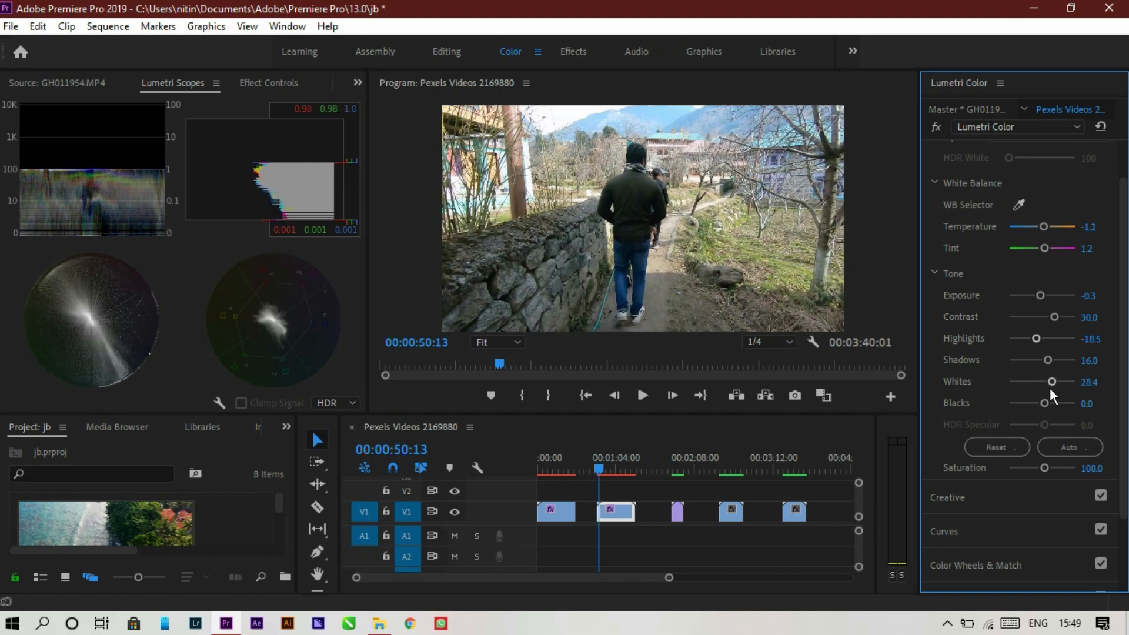
{"action": "left_click_drag", "start_coordinate": [1041, 404], "coordinate": [1038, 403]}
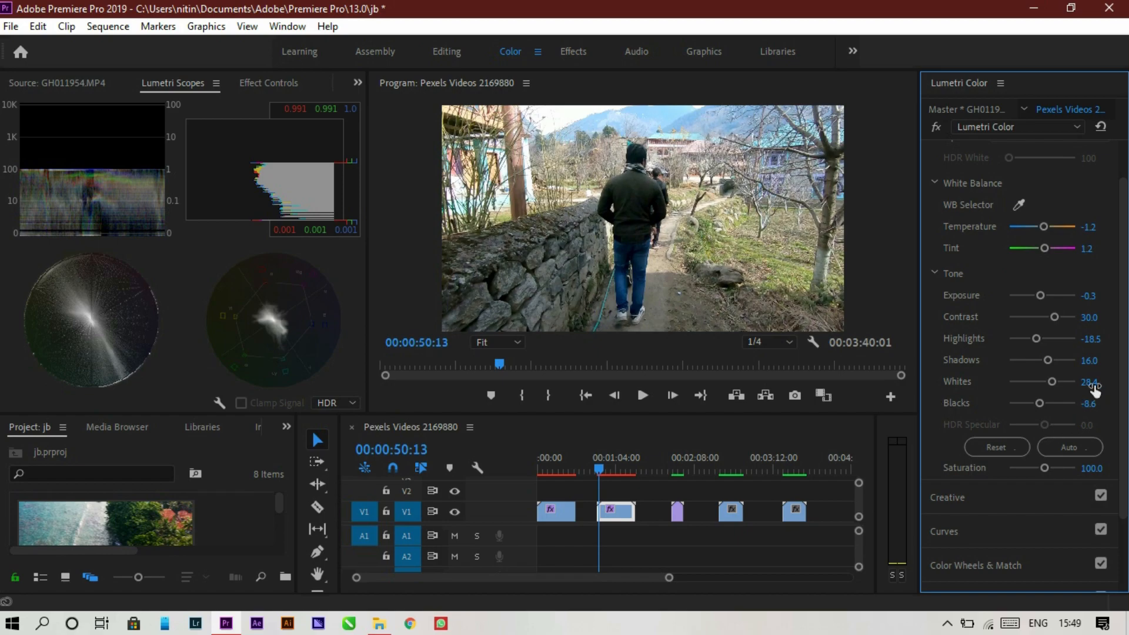
{"action": "scroll", "coordinate": [1124, 391], "scroll_direction": "down", "scroll_amount": 1}
{"action": "scroll", "coordinate": [1124, 391], "scroll_direction": "down", "scroll_amount": 2}
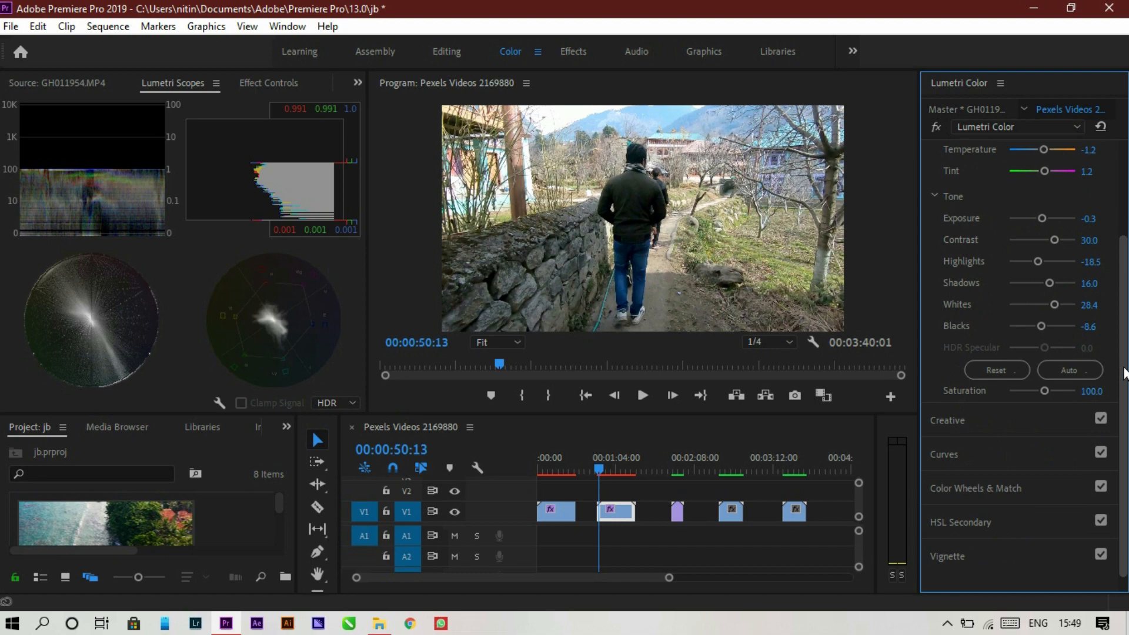
{"action": "scroll", "coordinate": [1063, 382], "scroll_direction": "down", "scroll_amount": 1}
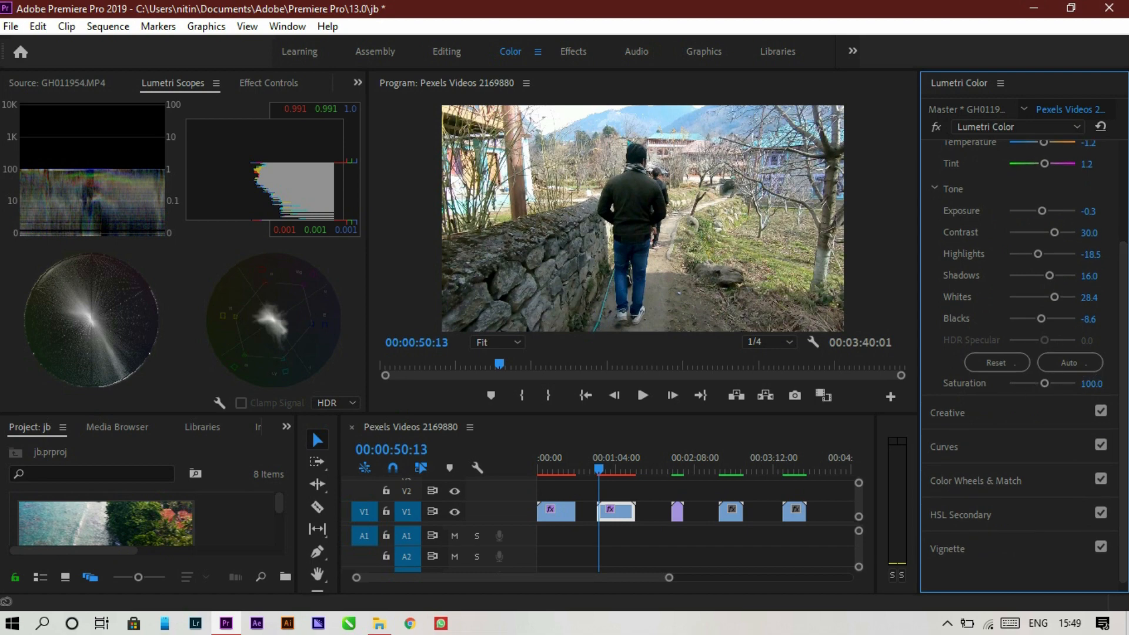
{"action": "scroll", "coordinate": [1122, 383], "scroll_direction": "up", "scroll_amount": 4}
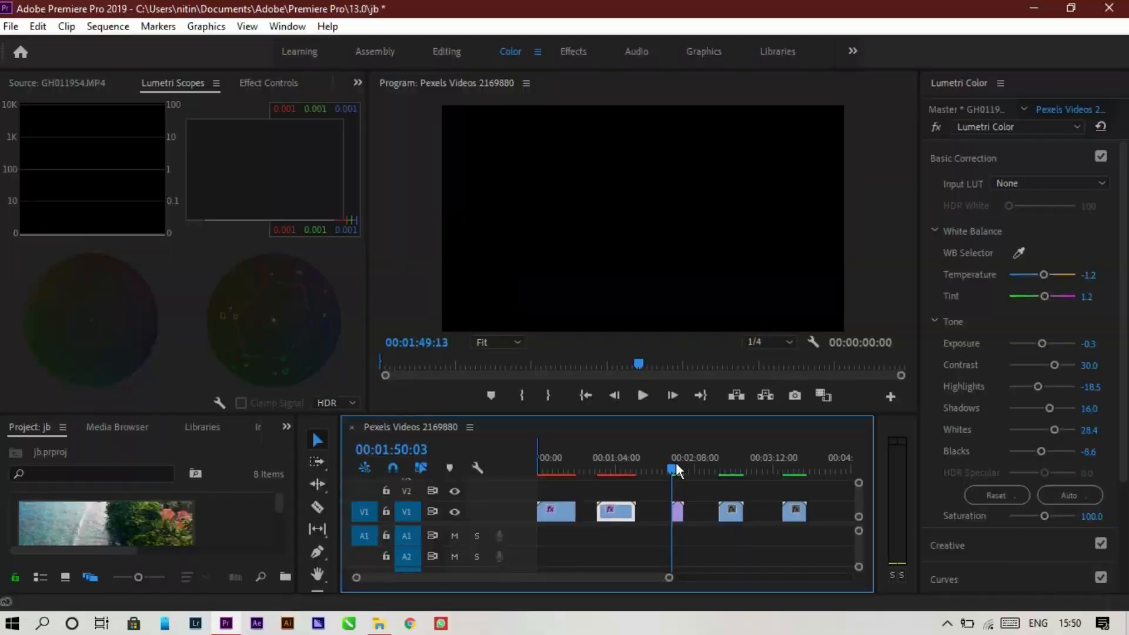
- Apply Basic Correction's Auto tone adjustment to the third clip and compare the picture with the correction off and on
{"action": "left_click", "coordinate": [679, 462]}
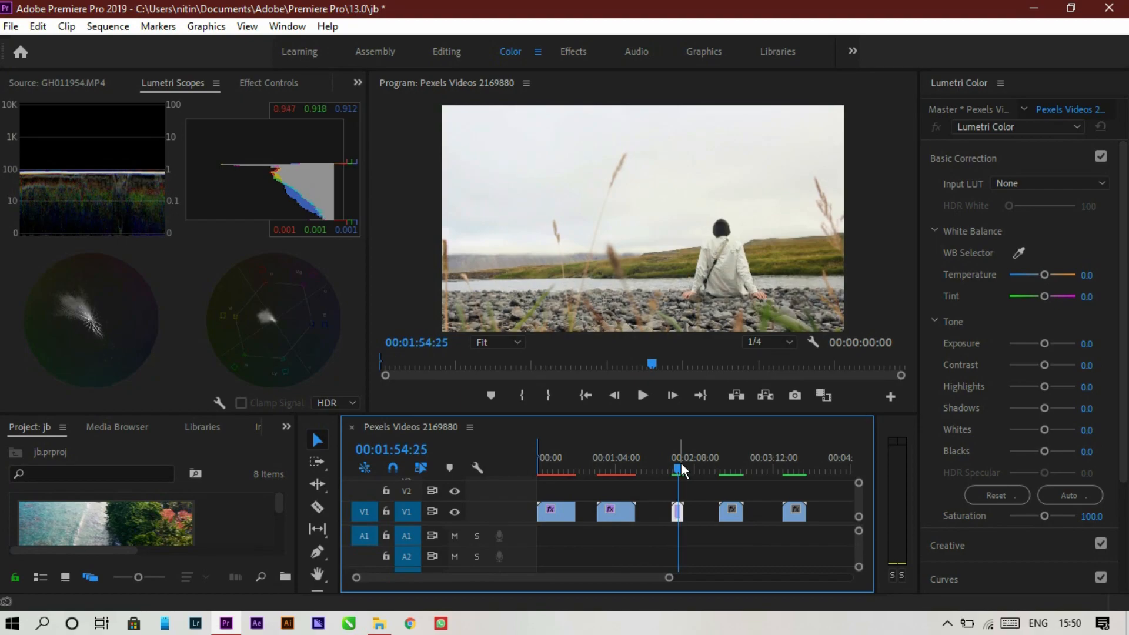
{"action": "left_click", "coordinate": [1042, 158]}
{"action": "left_click", "coordinate": [1042, 157]}
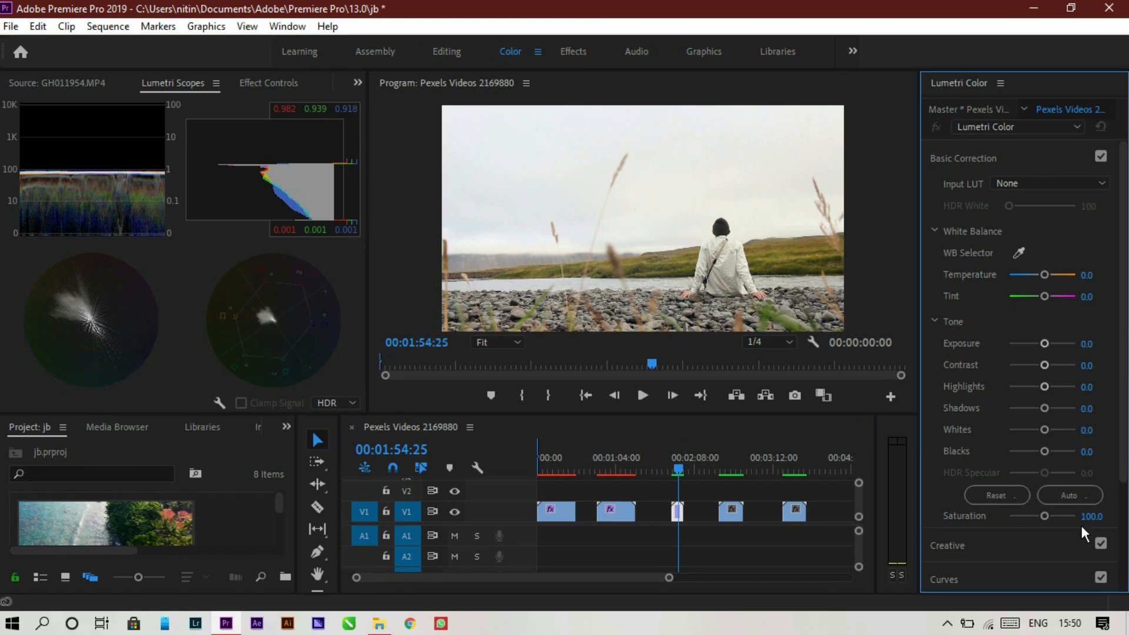
{"action": "left_click", "coordinate": [1051, 496]}
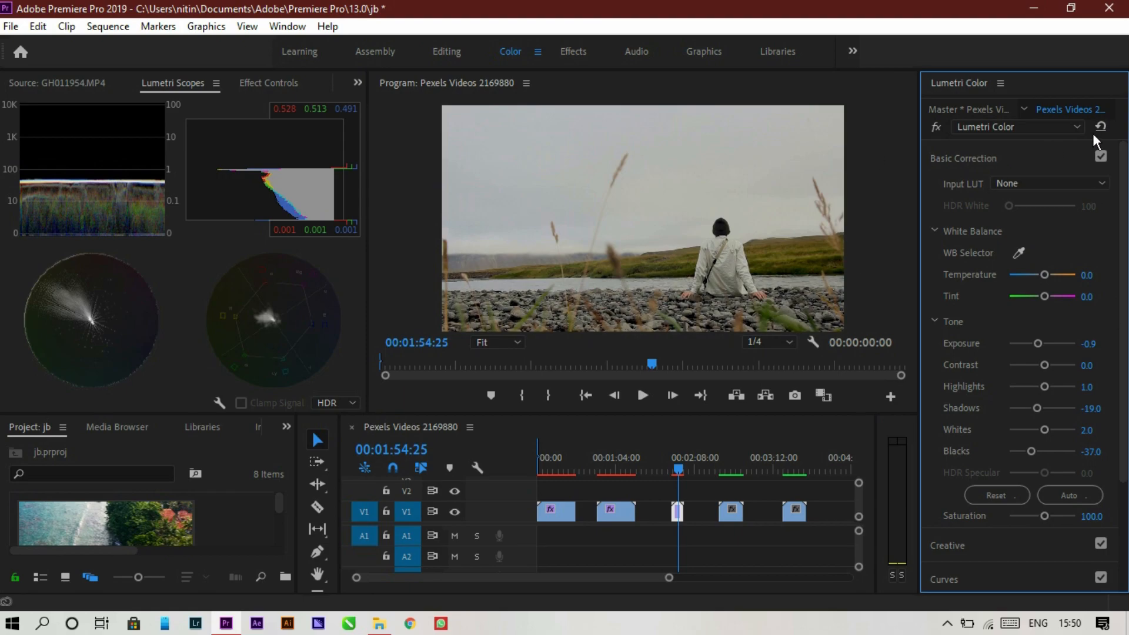
{"action": "left_click", "coordinate": [1100, 157]}
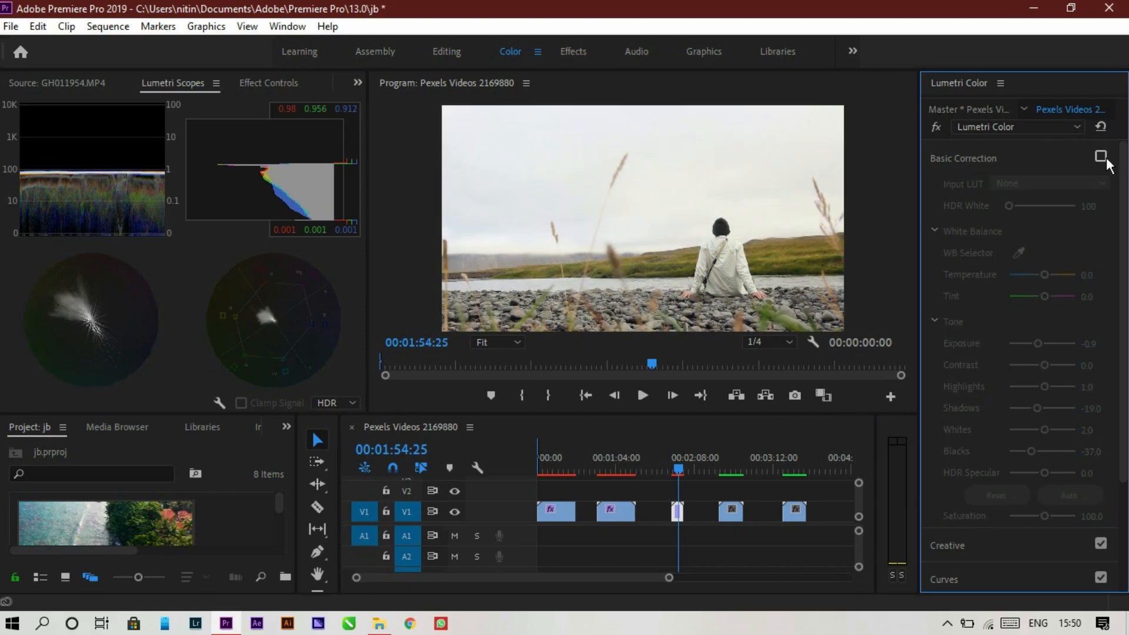
{"action": "left_click", "coordinate": [1100, 157]}
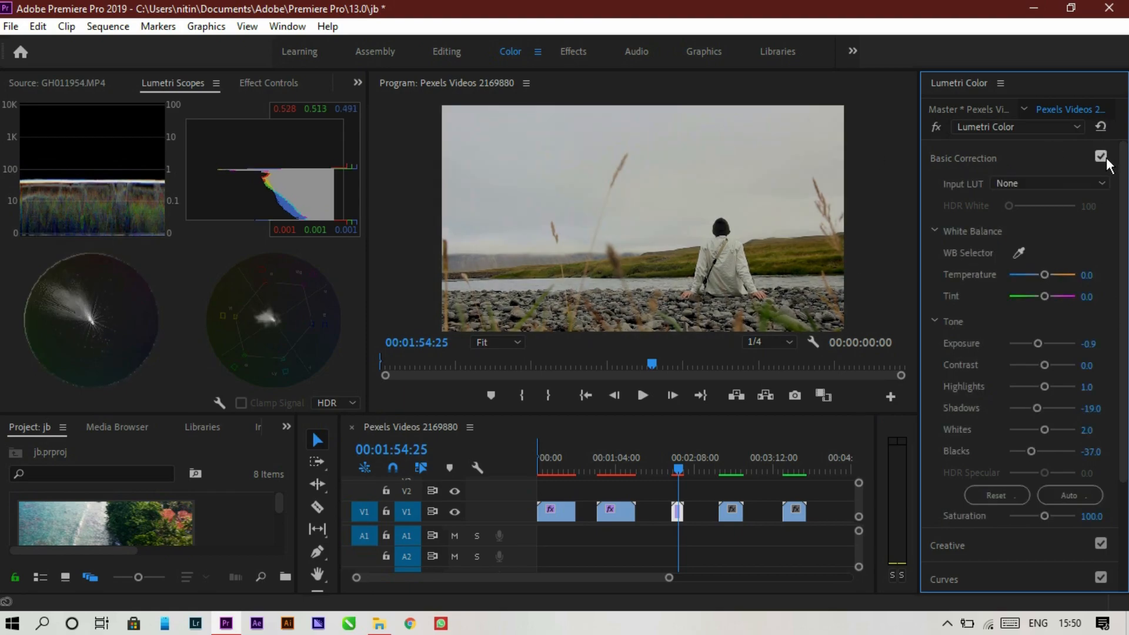
- Add a point in the shadow region of the third clip's master RGB curve and pull it slightly below the diagonal
{"action": "left_click", "coordinate": [973, 154]}
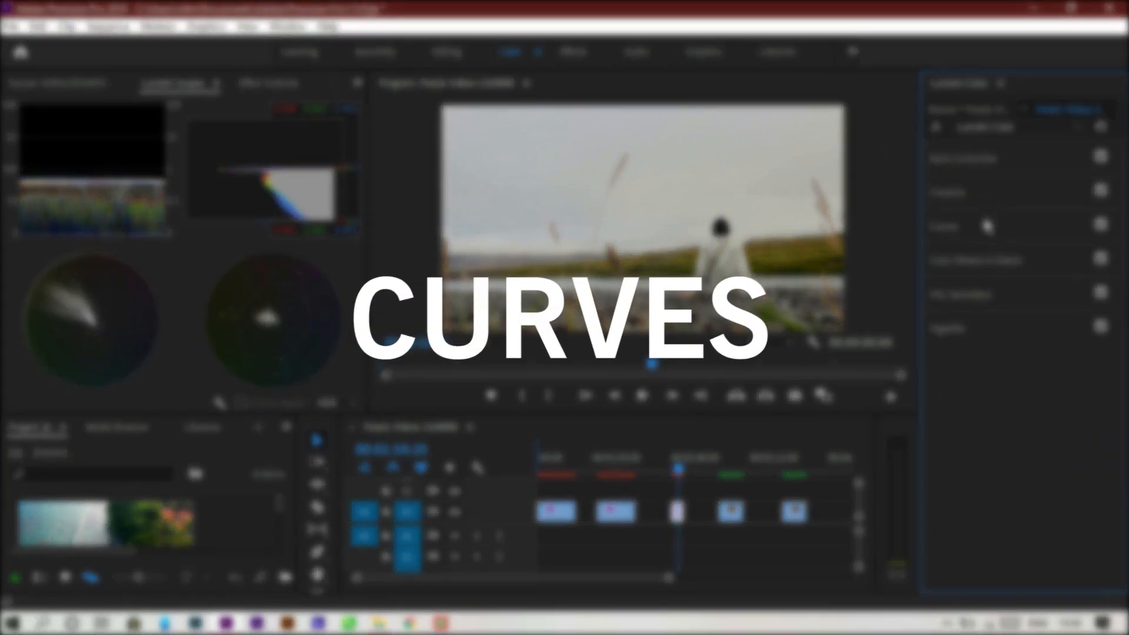
{"action": "left_click", "coordinate": [986, 225]}
{"action": "left_click_drag", "start_coordinate": [988, 473], "coordinate": [996, 485]}
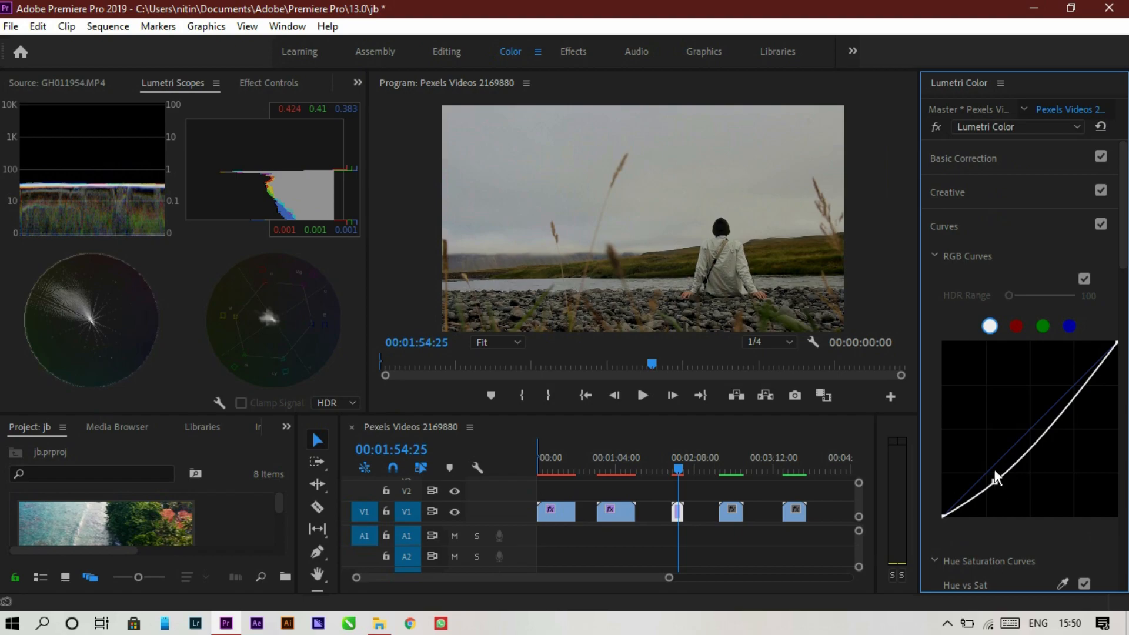
- Raise the third clip's Basic Correction Exposure to 0.1
{"action": "left_click", "coordinate": [1012, 158]}
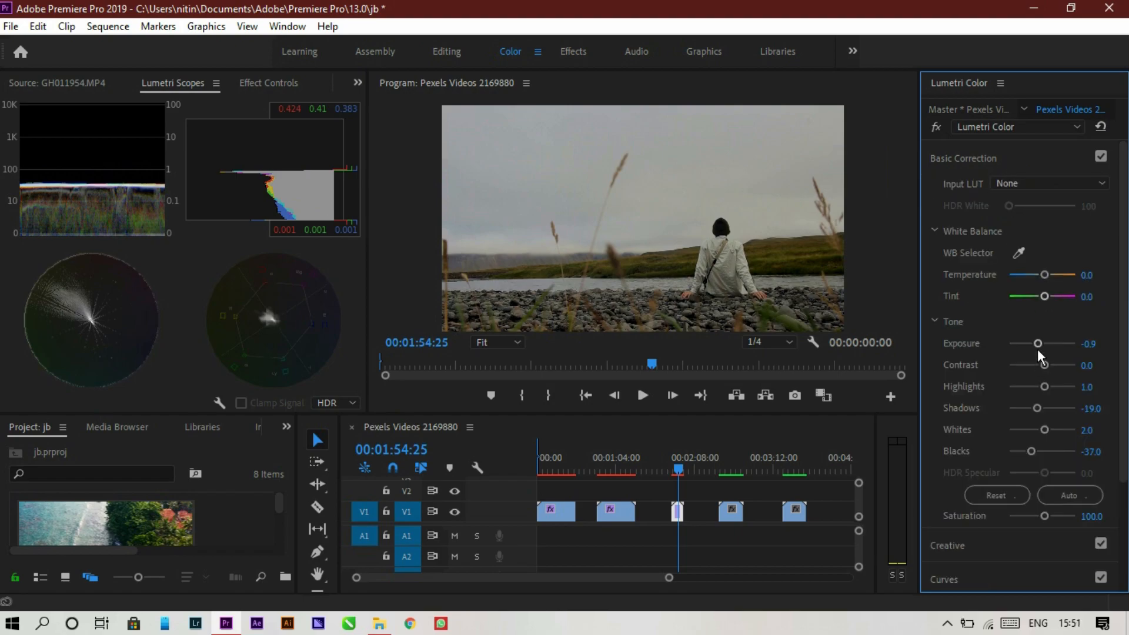
{"action": "left_click_drag", "start_coordinate": [1039, 345], "coordinate": [1042, 345]}
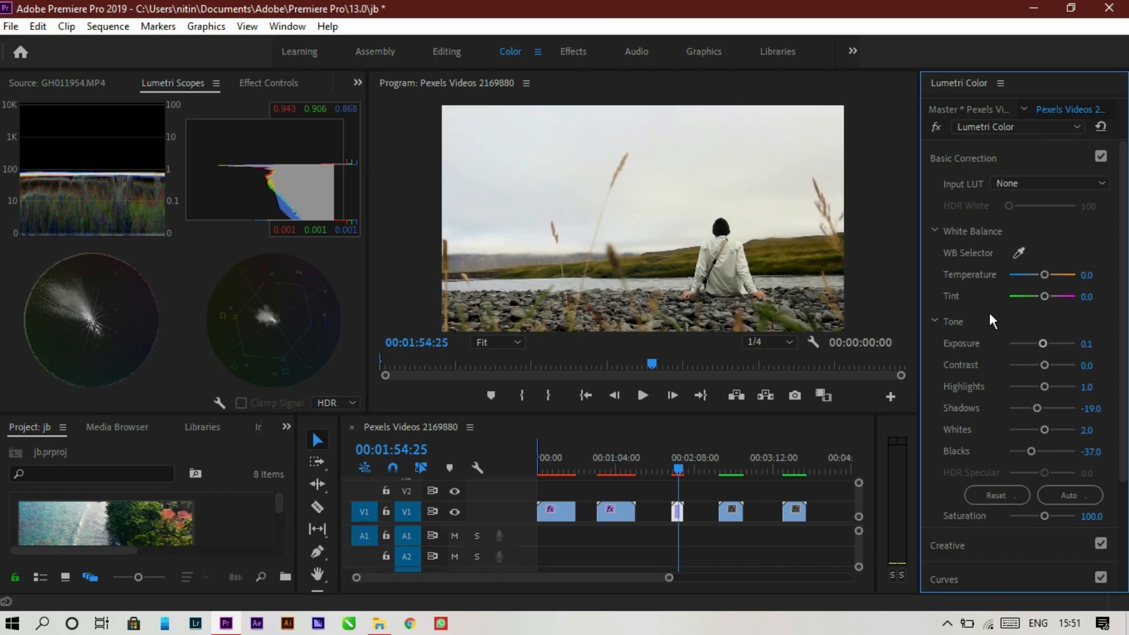
{"action": "left_click", "coordinate": [965, 148]}
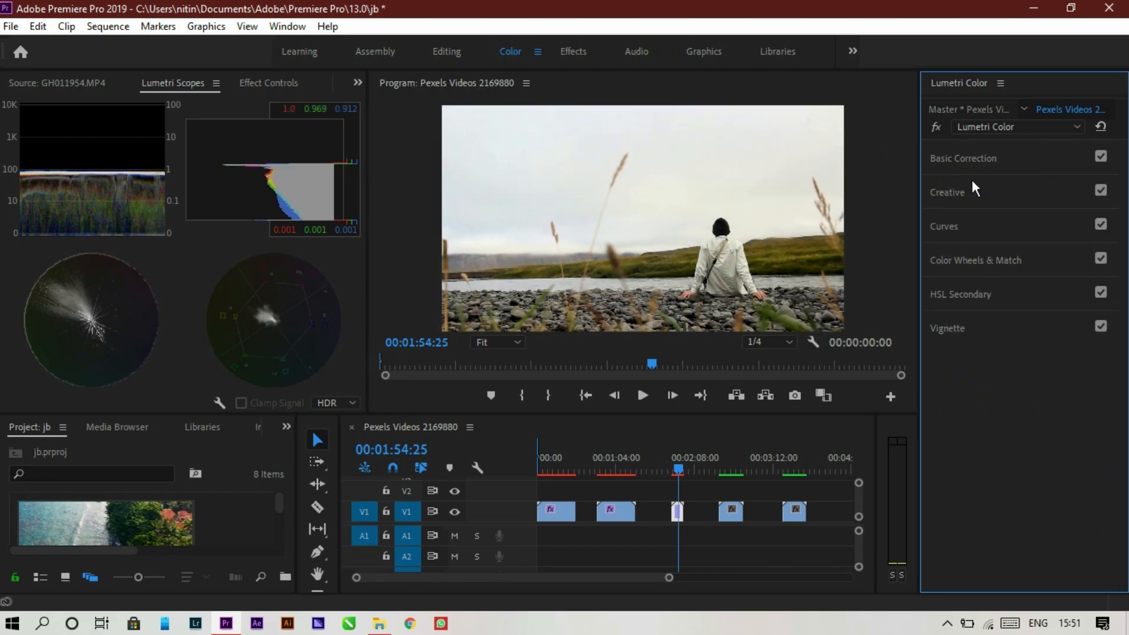
- Shape the third clip's master RGB curve into an S by returning the midpoint to the diagonal and raising the highlights
{"action": "left_click", "coordinate": [976, 234]}
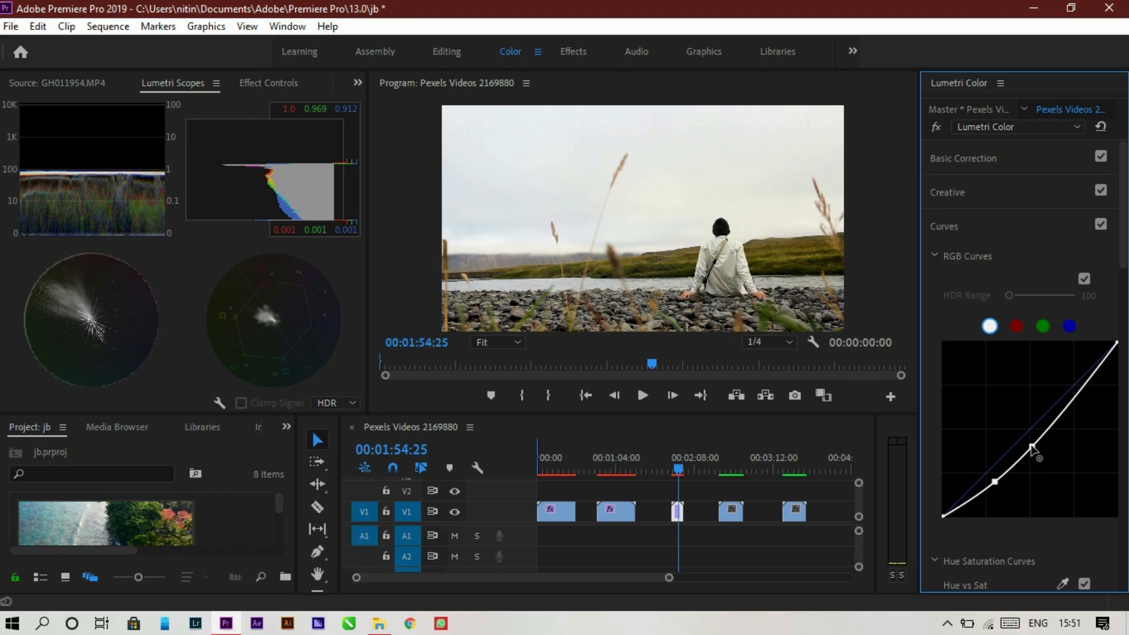
{"action": "left_click_drag", "start_coordinate": [1032, 448], "coordinate": [1032, 432]}
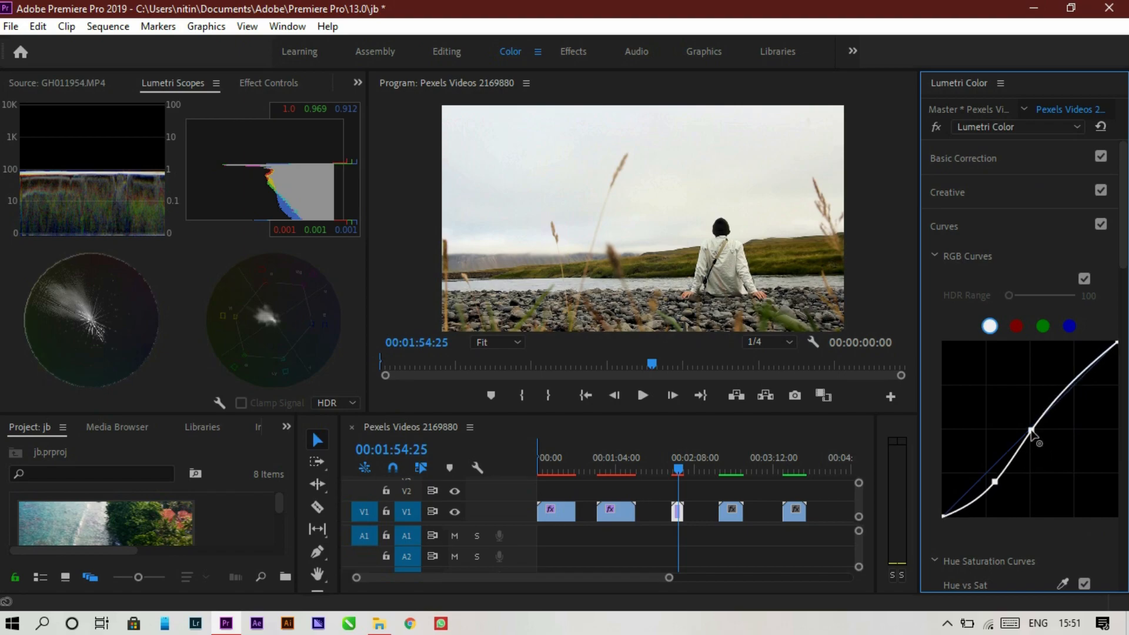
{"action": "left_click_drag", "start_coordinate": [1072, 385], "coordinate": [1073, 374]}
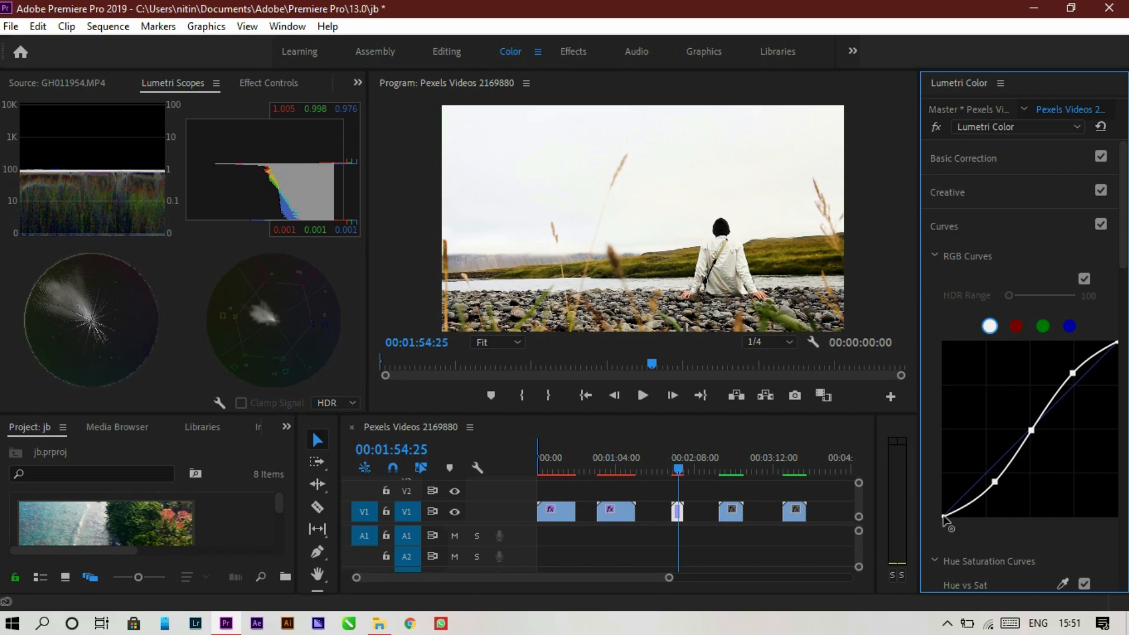
- Lift the black endpoint of the third clip's master RGB curve for faded shadows and play the clip briefly
{"action": "left_click_drag", "start_coordinate": [943, 518], "coordinate": [943, 480]}
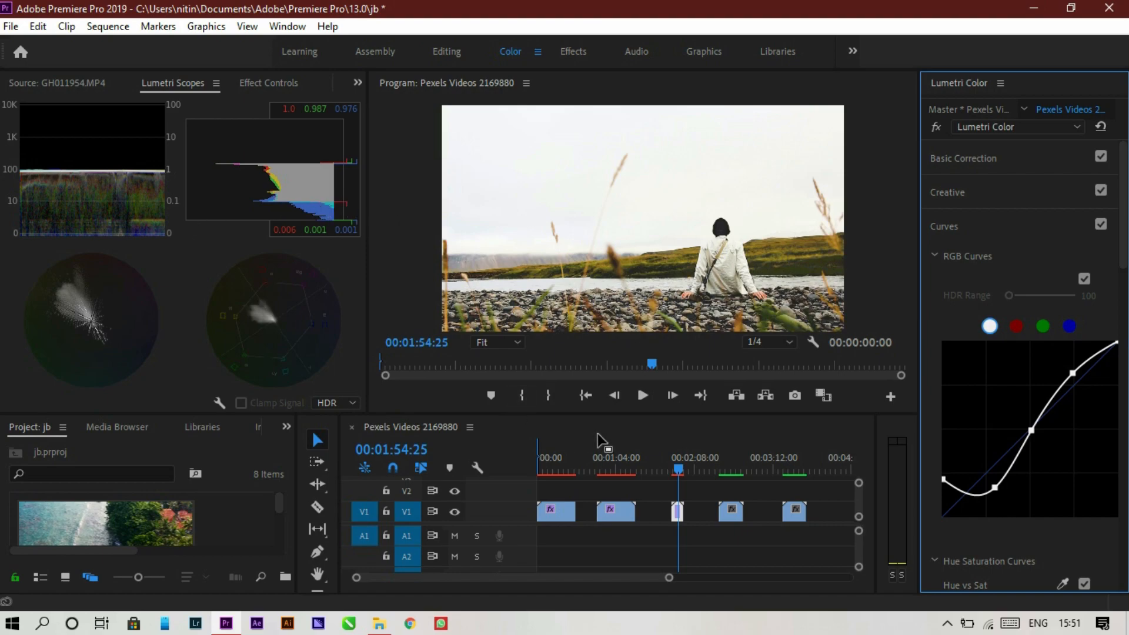
{"action": "key", "text": "space"}
{"action": "key", "text": "space"}
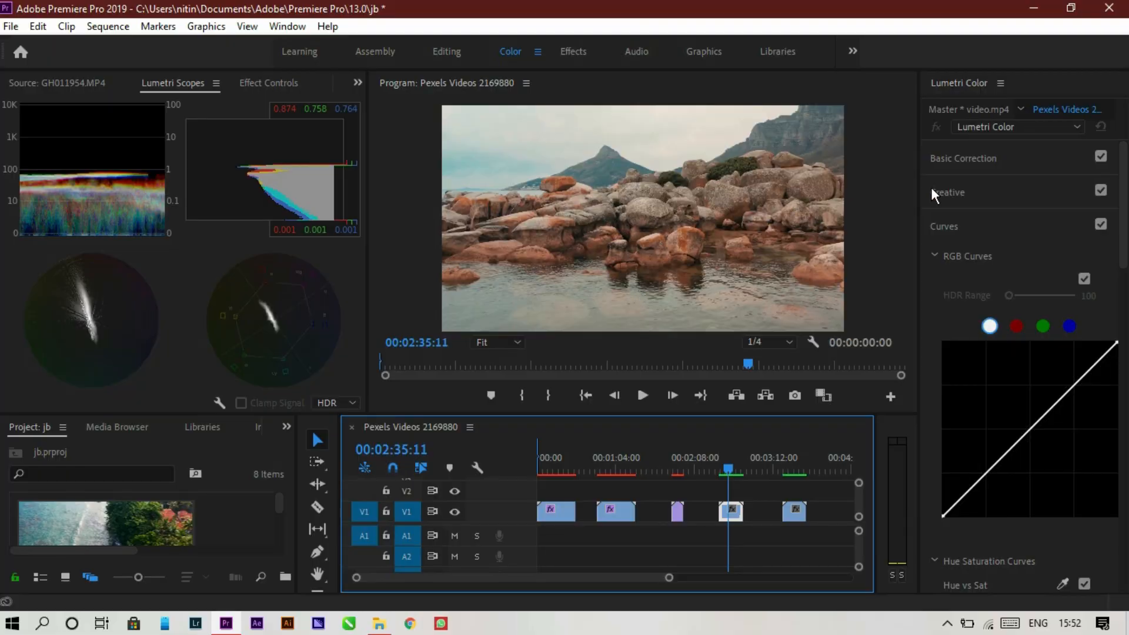
- Try a cooler tint on the fourth clip's Midtones color wheel and reset the wheel
{"action": "left_click", "coordinate": [969, 213]}
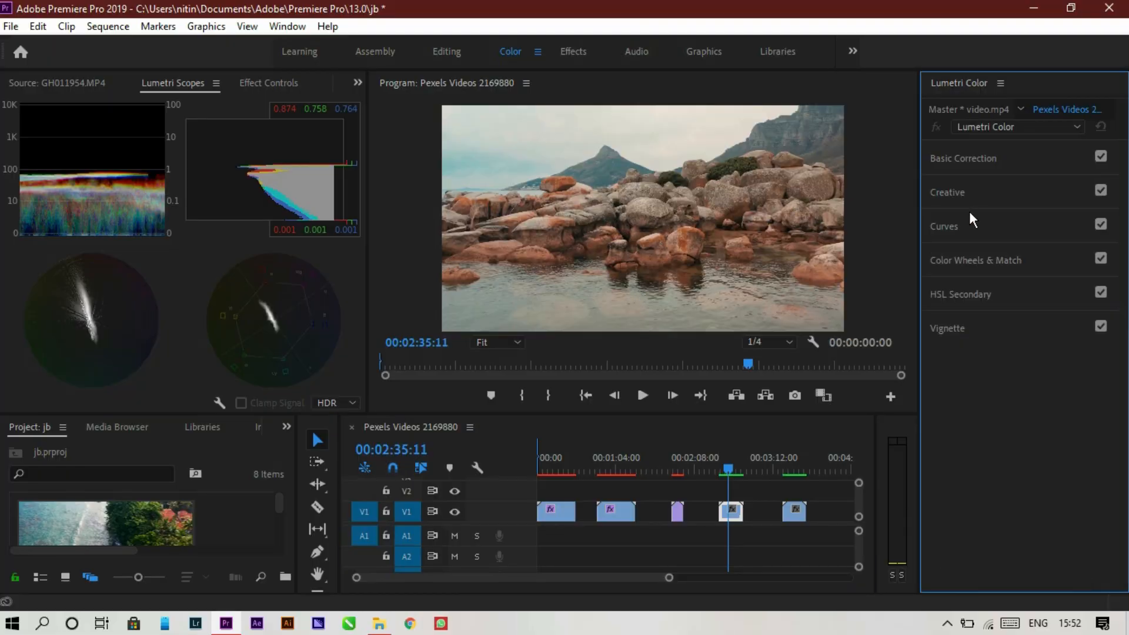
{"action": "left_click", "coordinate": [974, 266]}
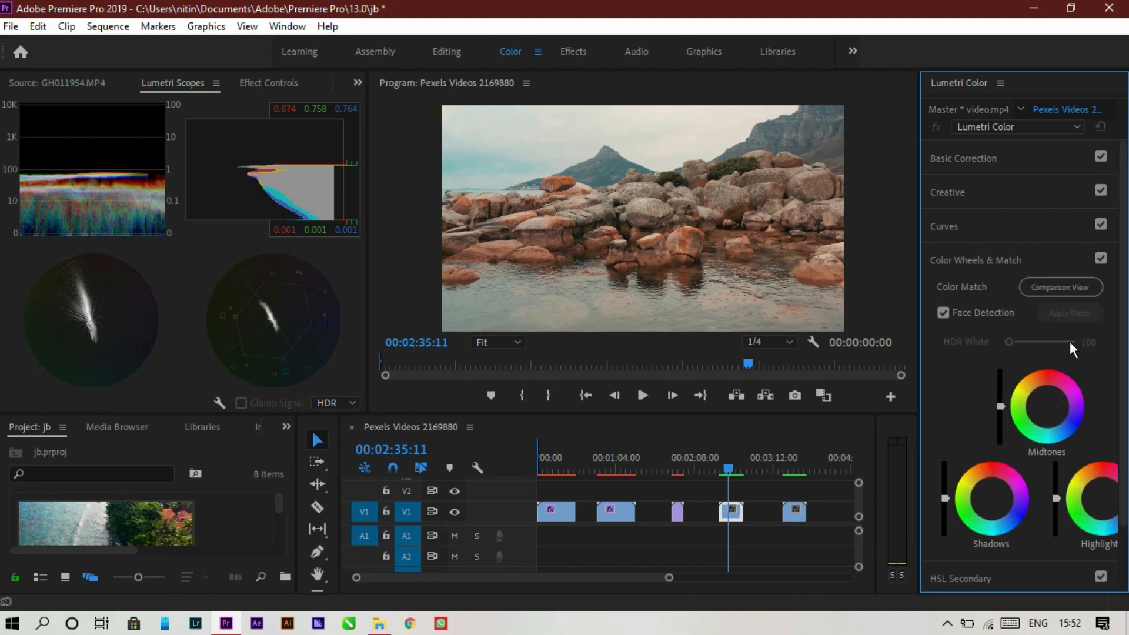
{"action": "mouse_move", "coordinate": [1050, 408]}
{"action": "left_mouse_down"}
{"action": "mouse_move", "coordinate": [1031, 413]}
{"action": "mouse_move", "coordinate": [1043, 411]}
{"action": "left_mouse_up"}
{"action": "double_click", "coordinate": [1043, 410]}
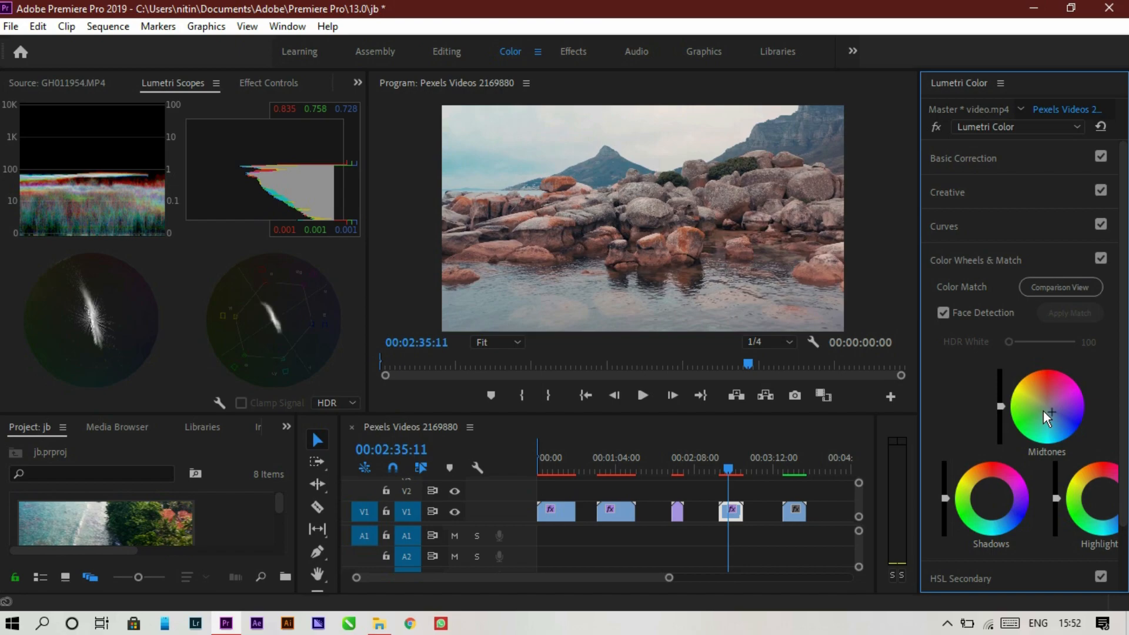
{"action": "double_click", "coordinate": [1021, 398]}
{"action": "left_click", "coordinate": [977, 253]}
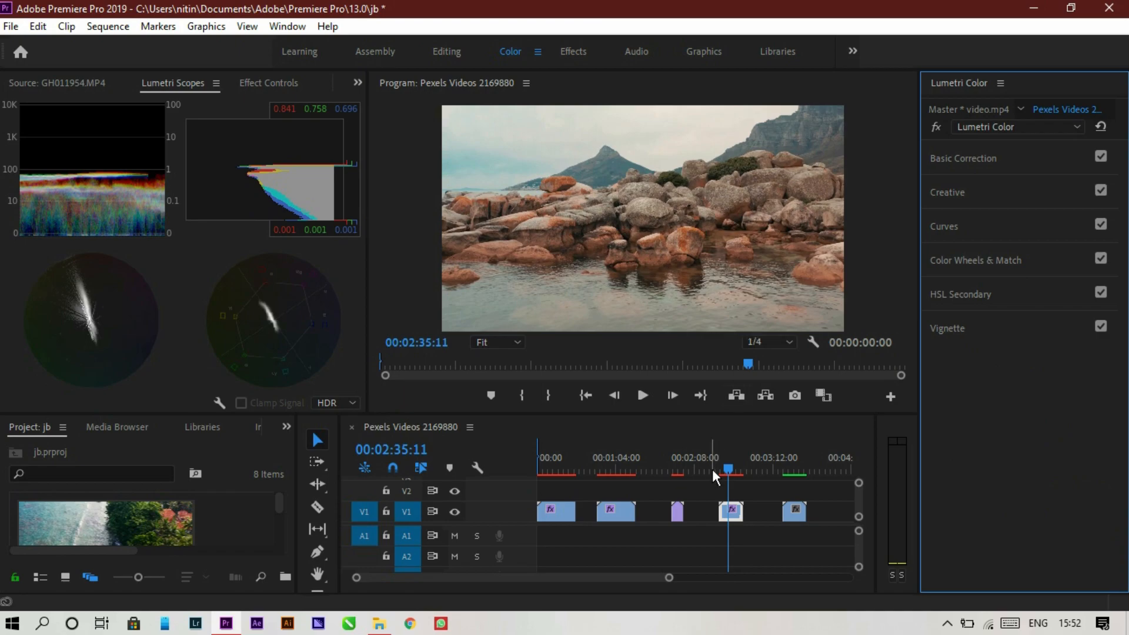
- Move to 00:02:31:29 in the fourth clip, sample the water as the HSL Secondary key color and check its Color/Gray mask
{"action": "left_click_drag", "start_coordinate": [727, 471], "coordinate": [724, 471]}
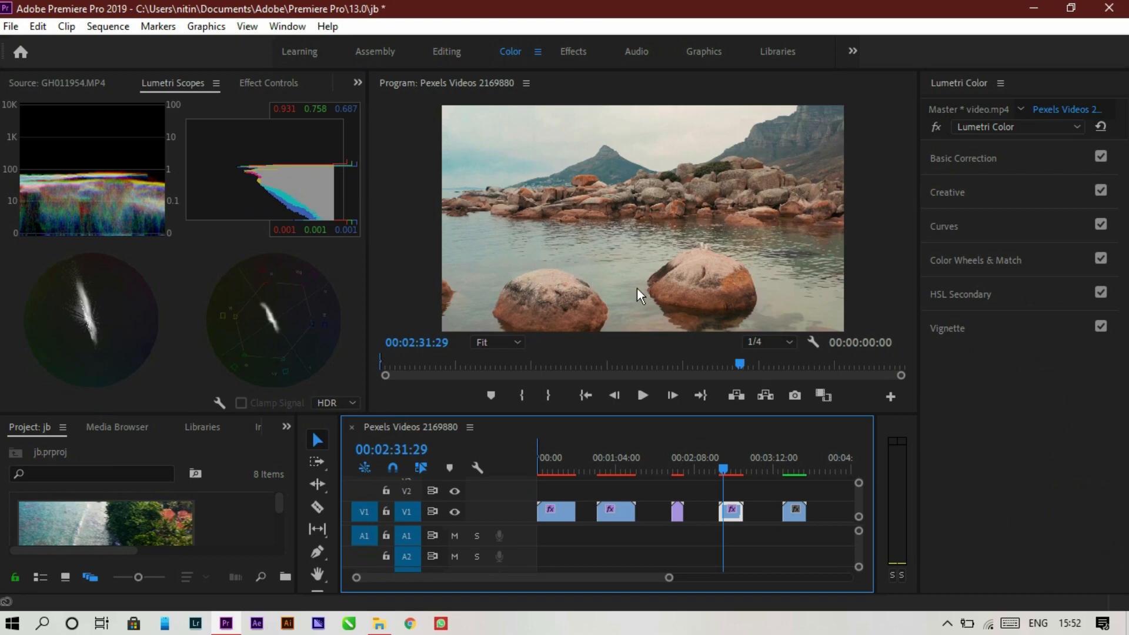
{"action": "left_click", "coordinate": [970, 288]}
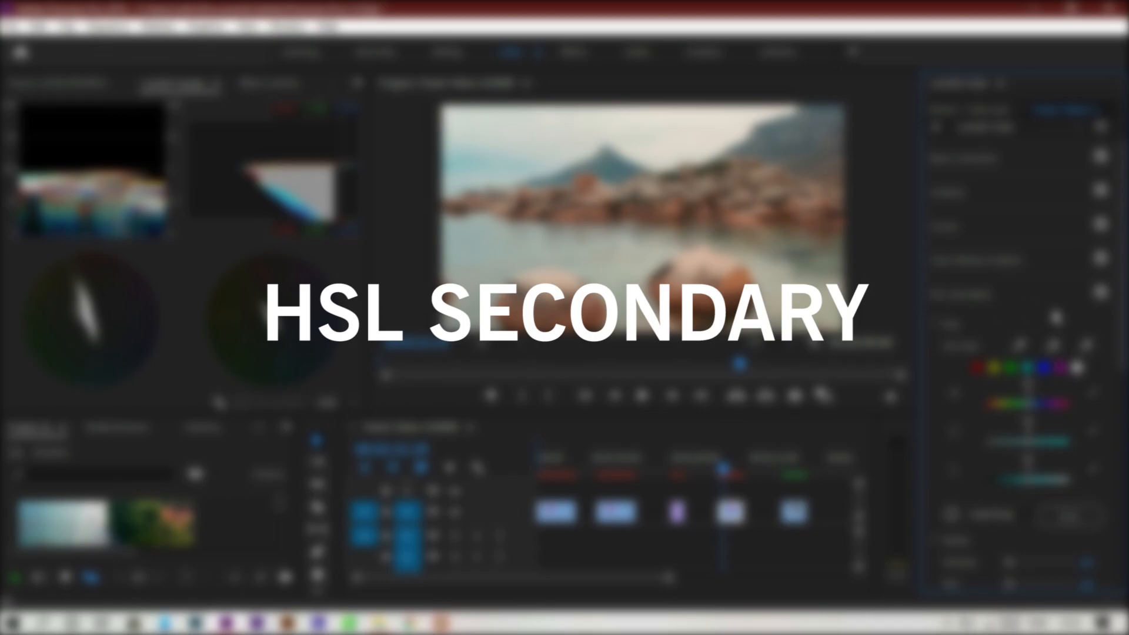
{"action": "left_click_drag", "start_coordinate": [1122, 332], "coordinate": [1116, 395]}
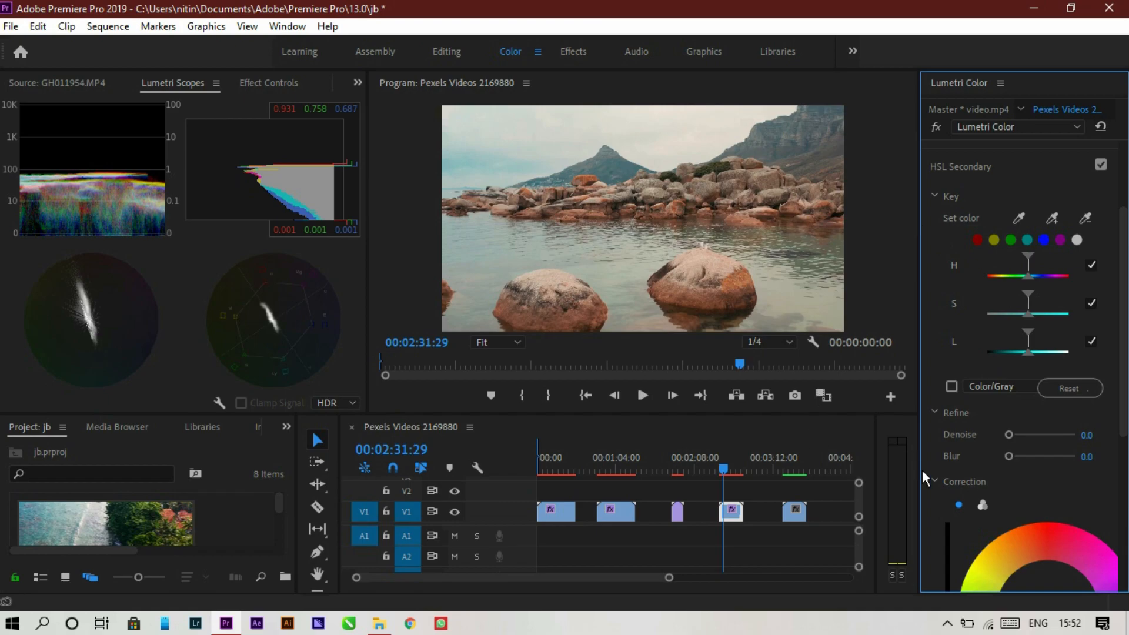
{"action": "left_click_drag", "start_coordinate": [918, 506], "coordinate": [913, 507]}
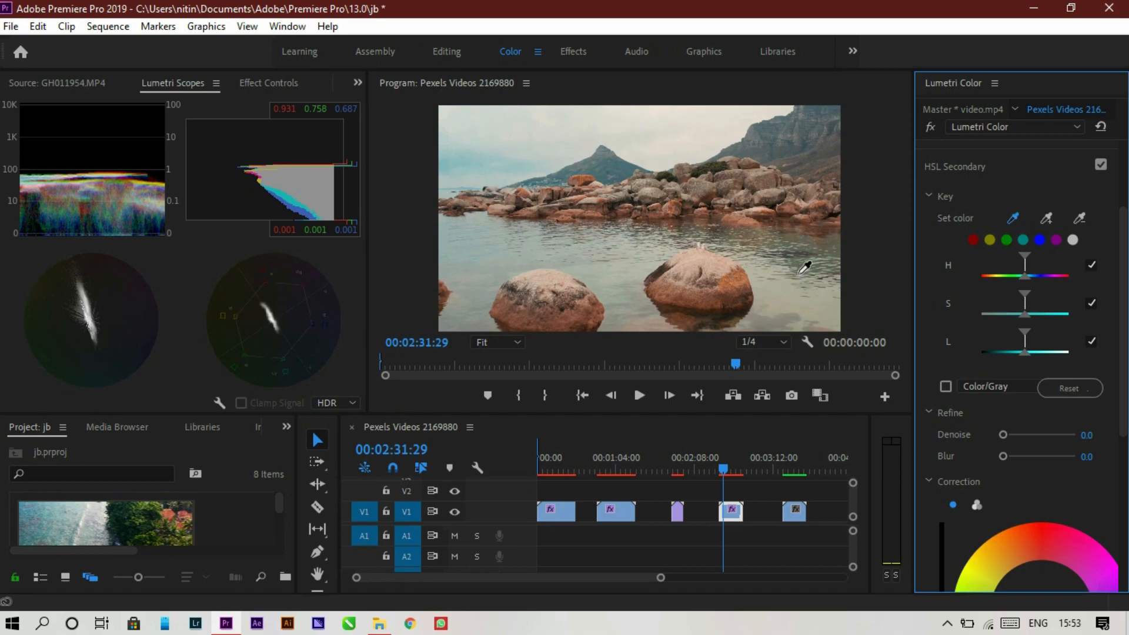
{"action": "left_click", "coordinate": [774, 270]}
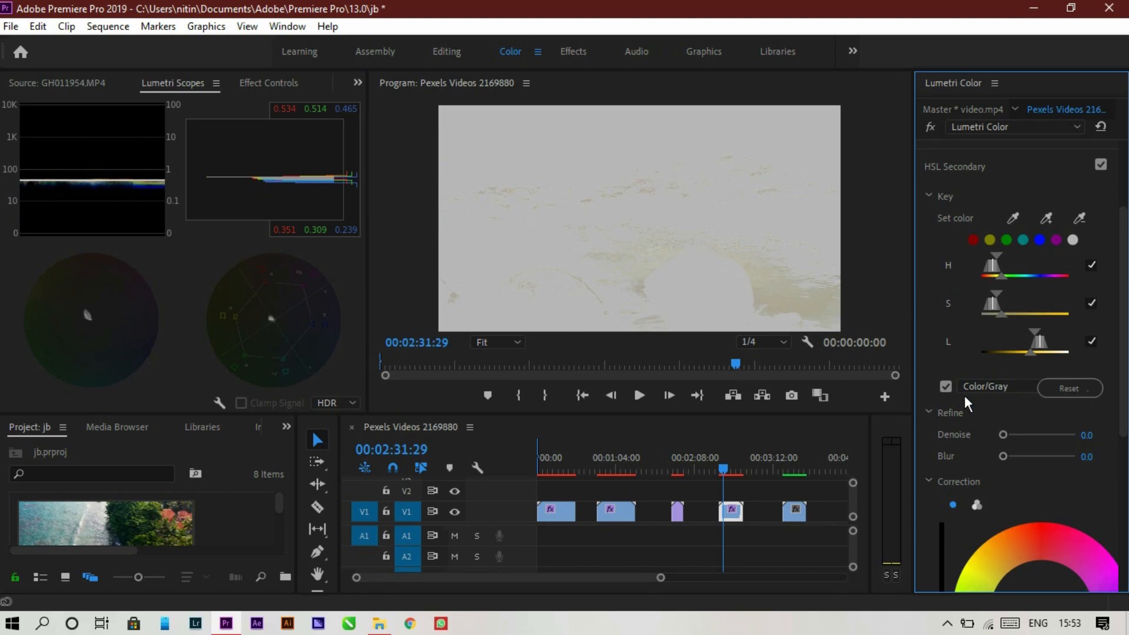
{"action": "left_click", "coordinate": [945, 387]}
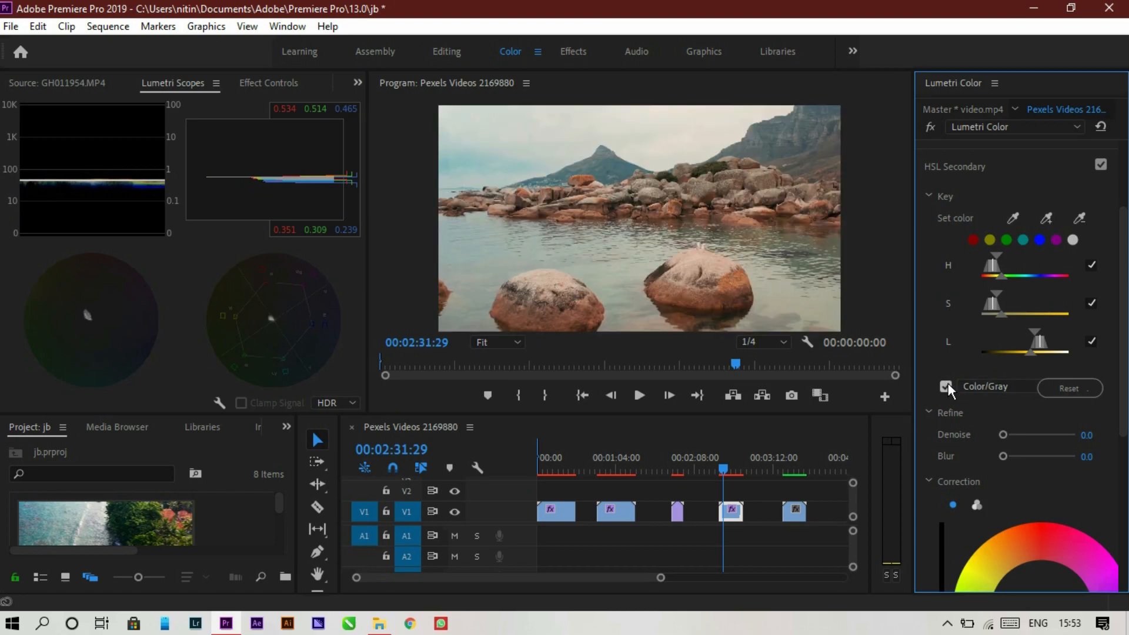
- Add further water tones from both sides of the frame to the HSL Secondary key with the add-color eyedropper
{"action": "left_click", "coordinate": [1045, 219]}
{"action": "left_click", "coordinate": [479, 243]}
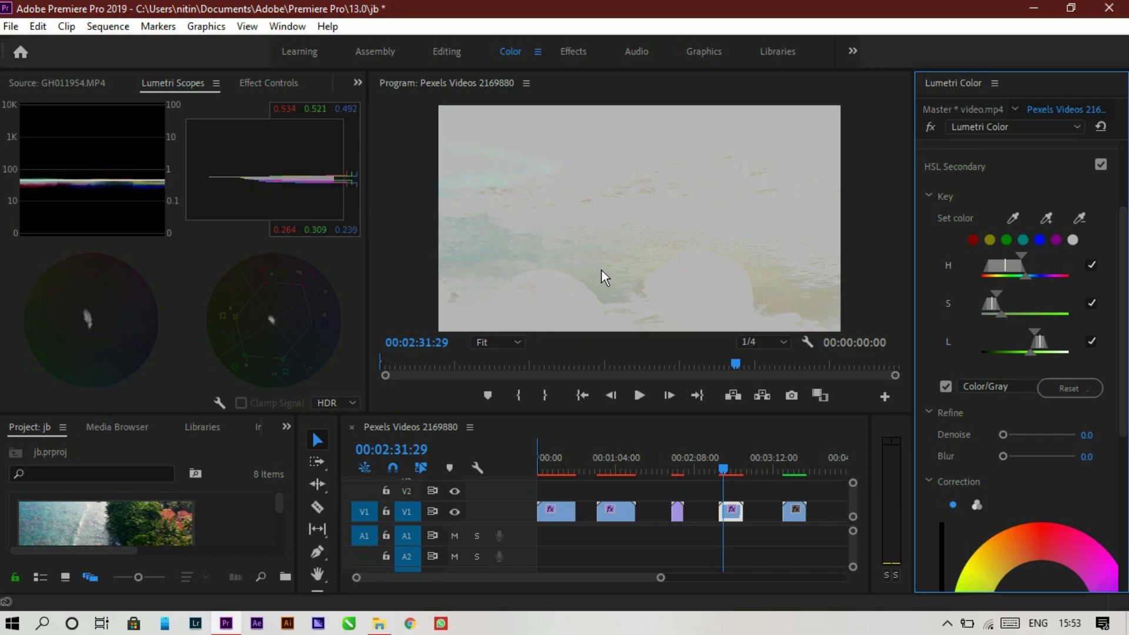
{"action": "left_click", "coordinate": [1046, 218]}
{"action": "left_click", "coordinate": [805, 260]}
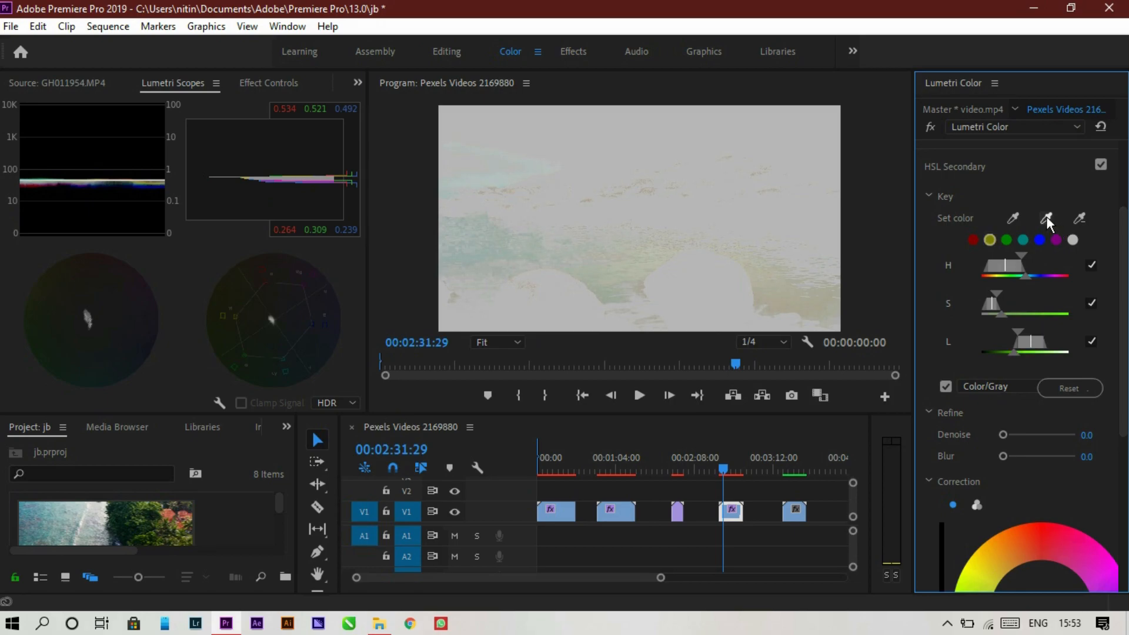
{"action": "left_click", "coordinate": [1046, 218]}
{"action": "left_click", "coordinate": [792, 256]}
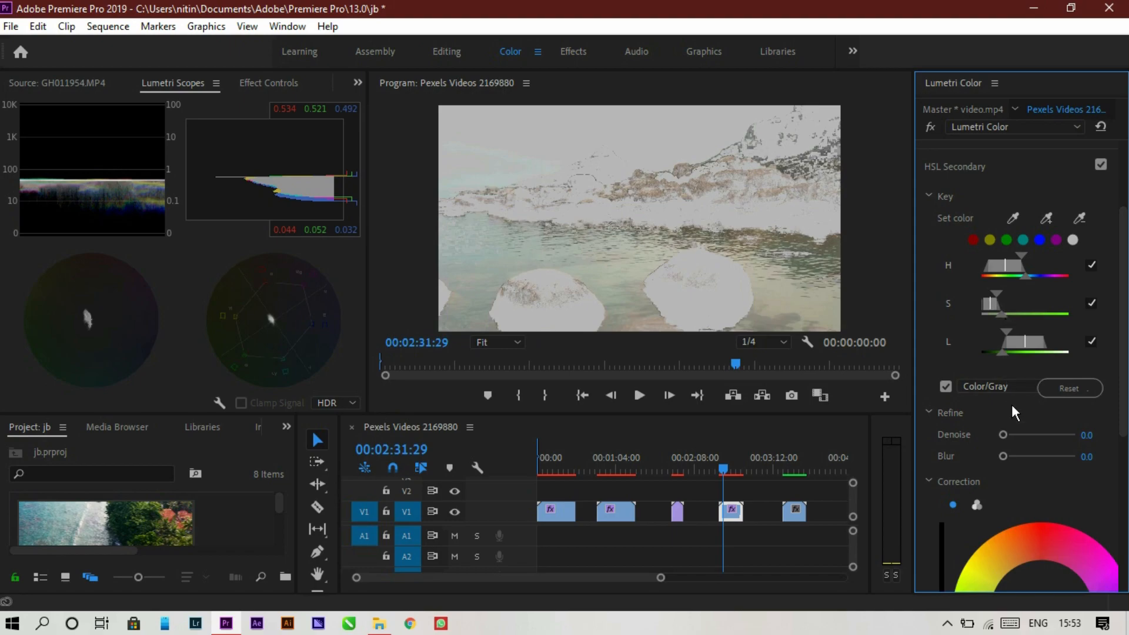
- Refine the water key with Denoise at 81.8 and Blur at 2.0
{"action": "left_click_drag", "start_coordinate": [1004, 434], "coordinate": [1047, 437]}
{"action": "left_click_drag", "start_coordinate": [1006, 458], "coordinate": [1007, 458]}
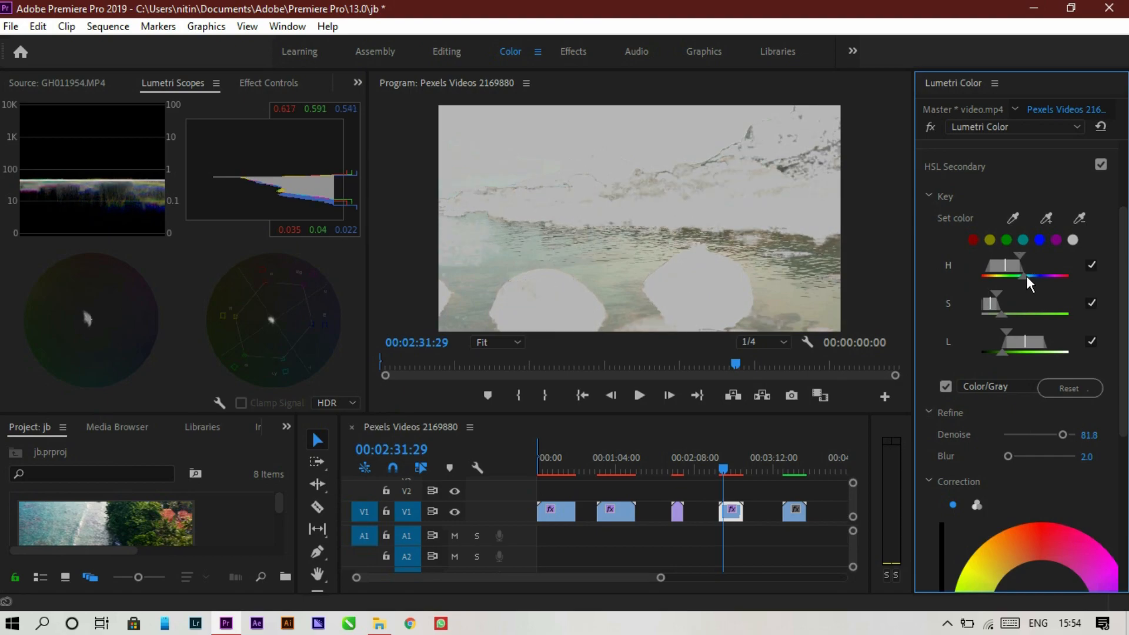
- Fine-tune the hue and luminance range falloff of the water key and turn off its Color/Gray mask
{"action": "left_click_drag", "start_coordinate": [1031, 276], "coordinate": [1034, 278]}
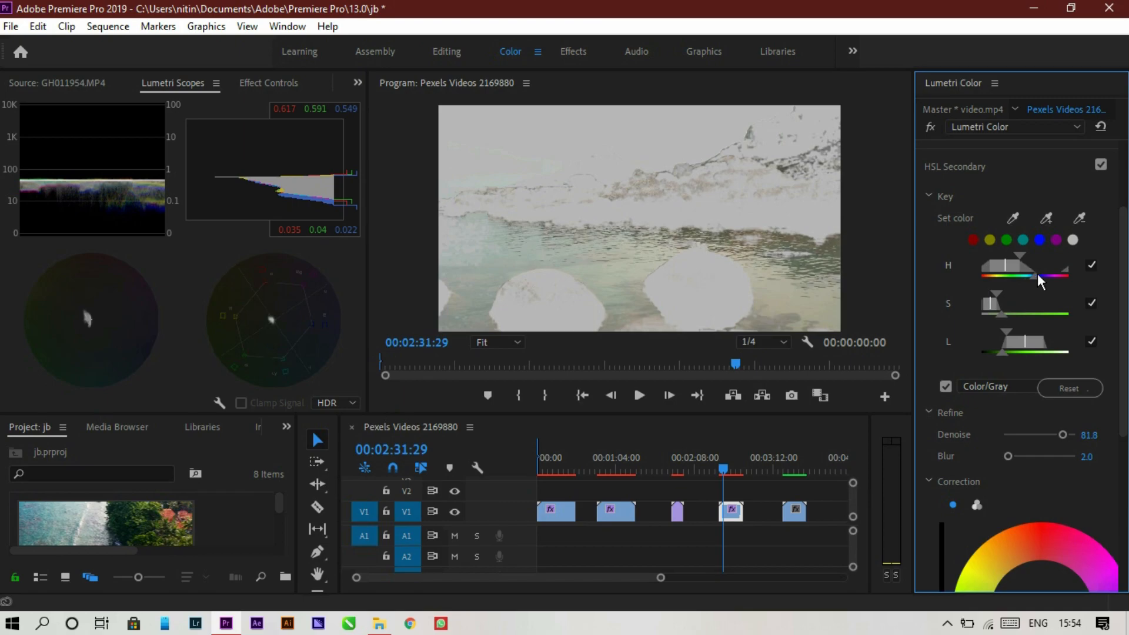
{"action": "left_click_drag", "start_coordinate": [1037, 273], "coordinate": [1021, 267]}
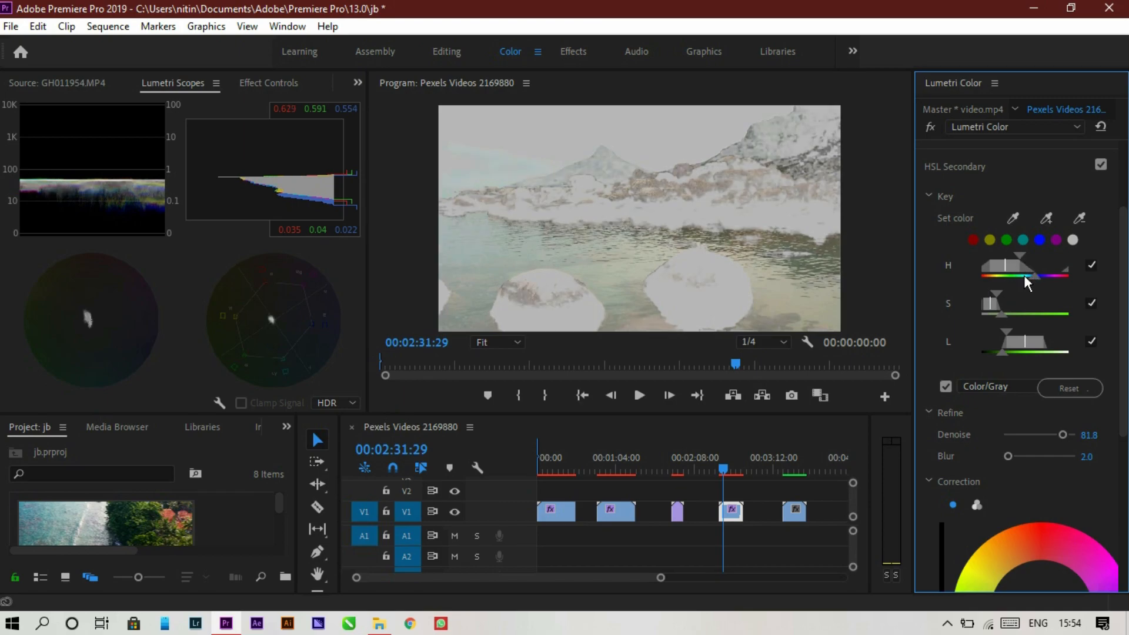
{"action": "left_click_drag", "start_coordinate": [1034, 276], "coordinate": [1024, 275]}
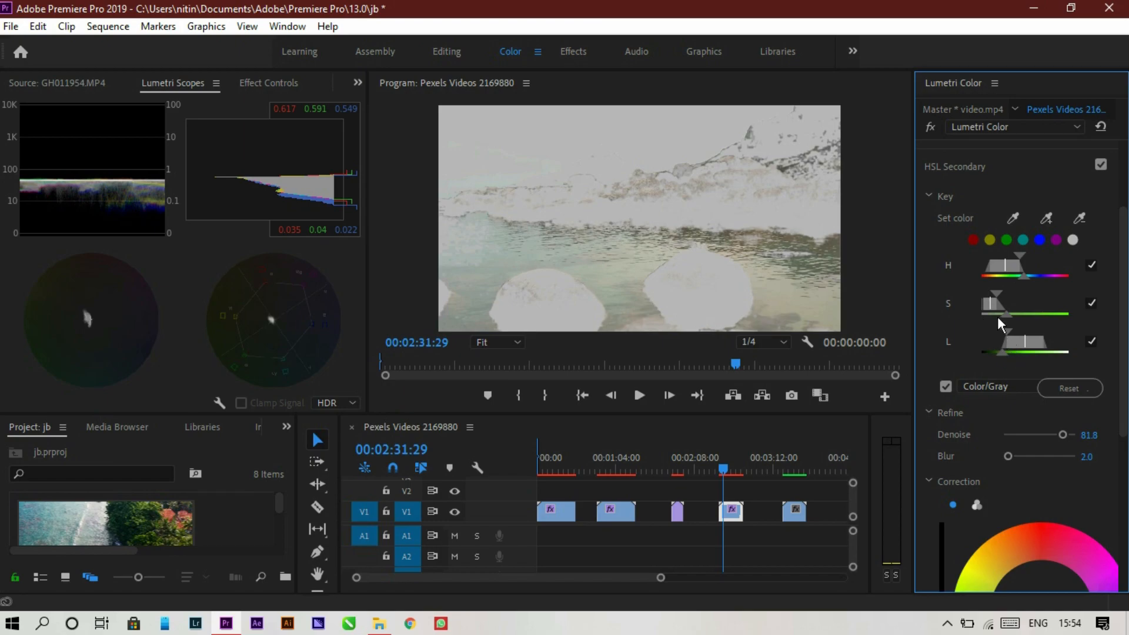
{"action": "left_click_drag", "start_coordinate": [1002, 355], "coordinate": [997, 356]}
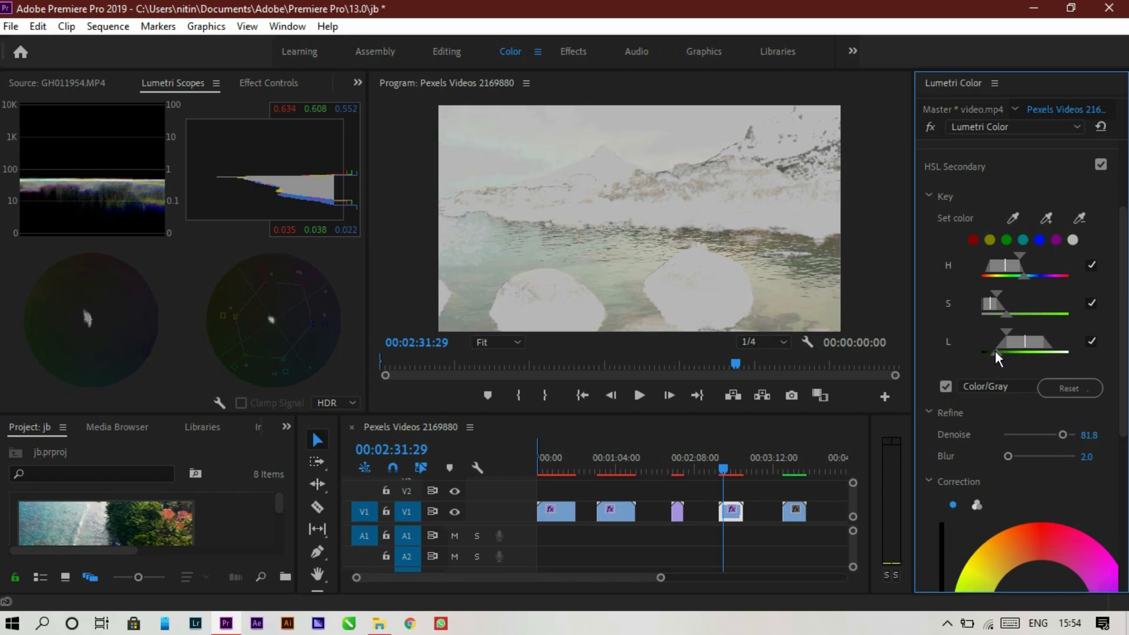
{"action": "left_click_drag", "start_coordinate": [1000, 350], "coordinate": [1006, 349]}
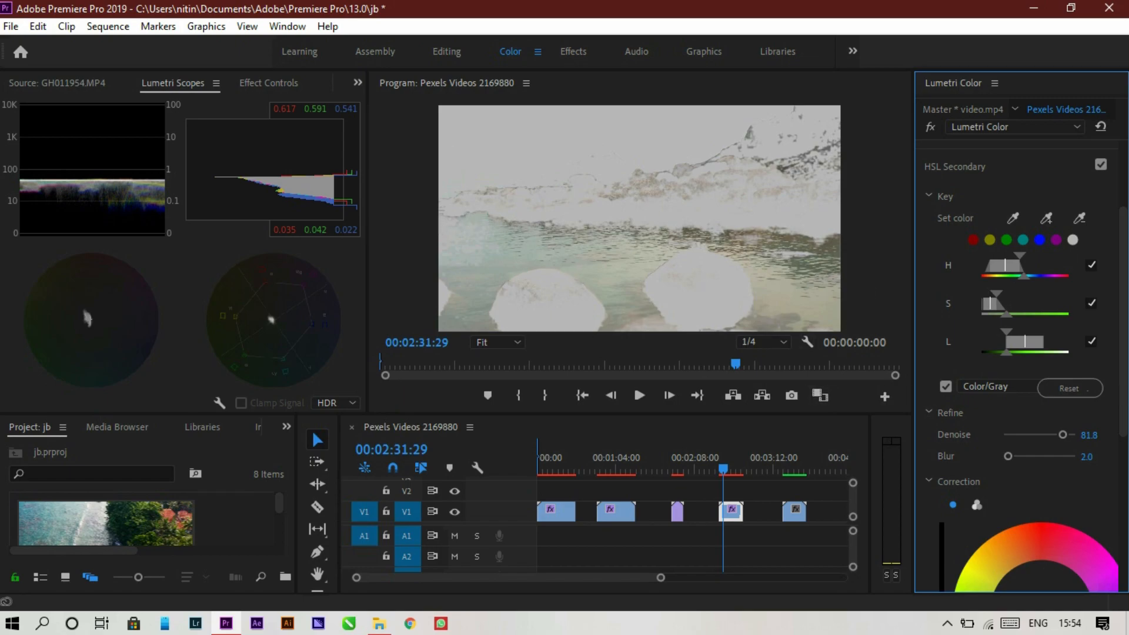
{"action": "scroll", "coordinate": [1050, 247], "scroll_direction": "down", "scroll_amount": 4}
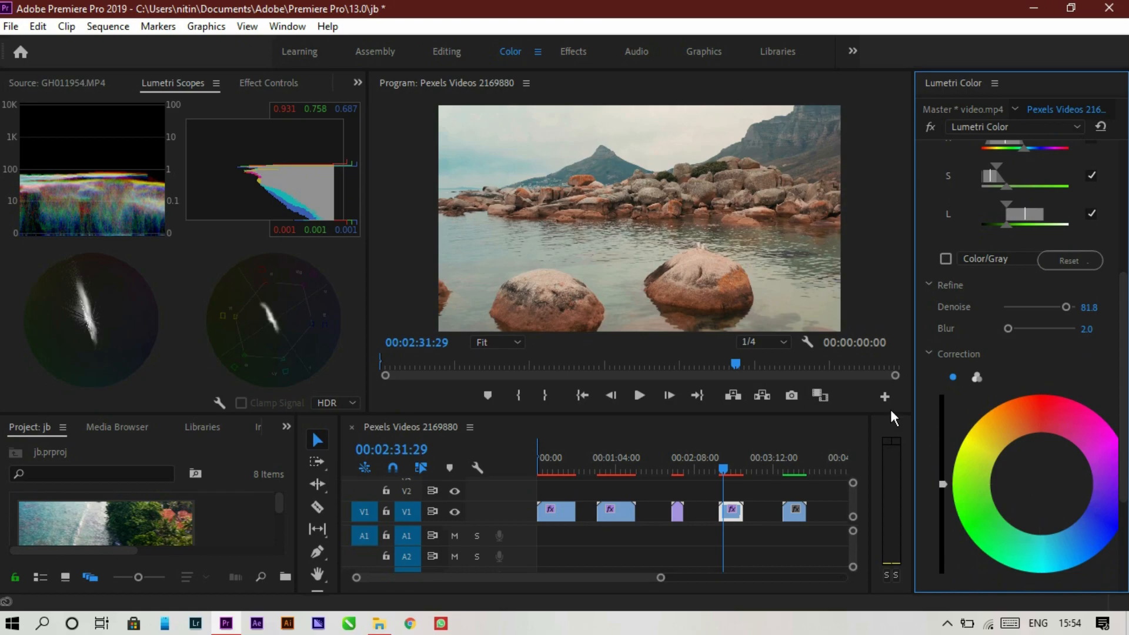
- Tint the keyed water of the fourth clip toward cyan with the HSL Secondary correction wheel and lower its Contrast to about -25
{"action": "left_click_drag", "start_coordinate": [1041, 485], "coordinate": [1085, 532]}
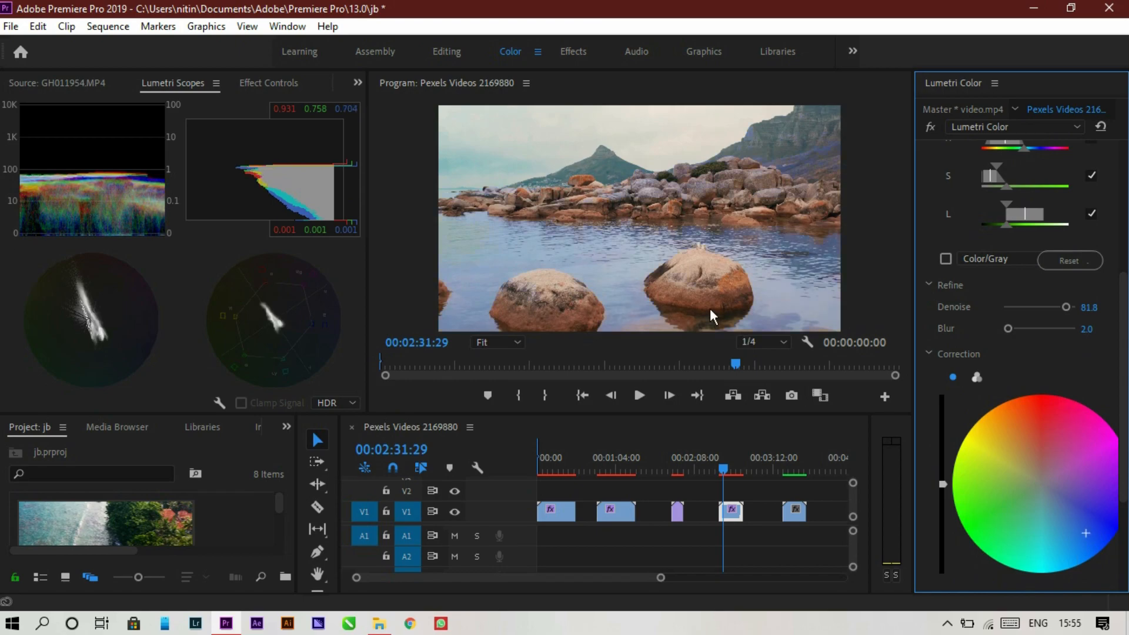
{"action": "left_click_drag", "start_coordinate": [1085, 533], "coordinate": [1046, 572]}
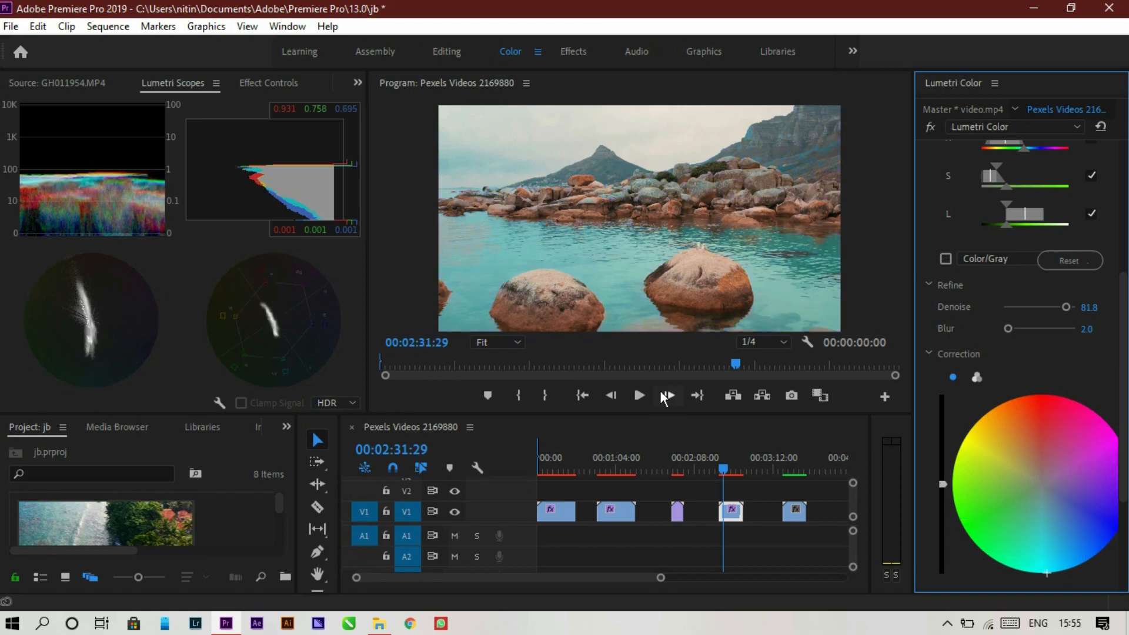
{"action": "left_click_drag", "start_coordinate": [1125, 317], "coordinate": [1126, 399]}
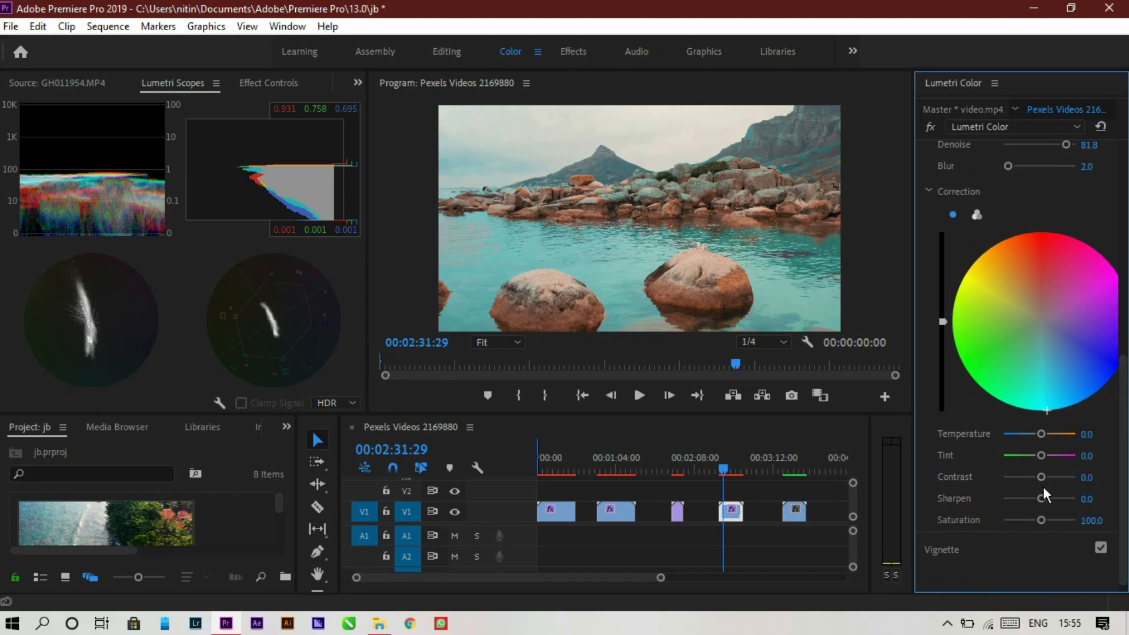
{"action": "left_click_drag", "start_coordinate": [1042, 477], "coordinate": [1033, 477]}
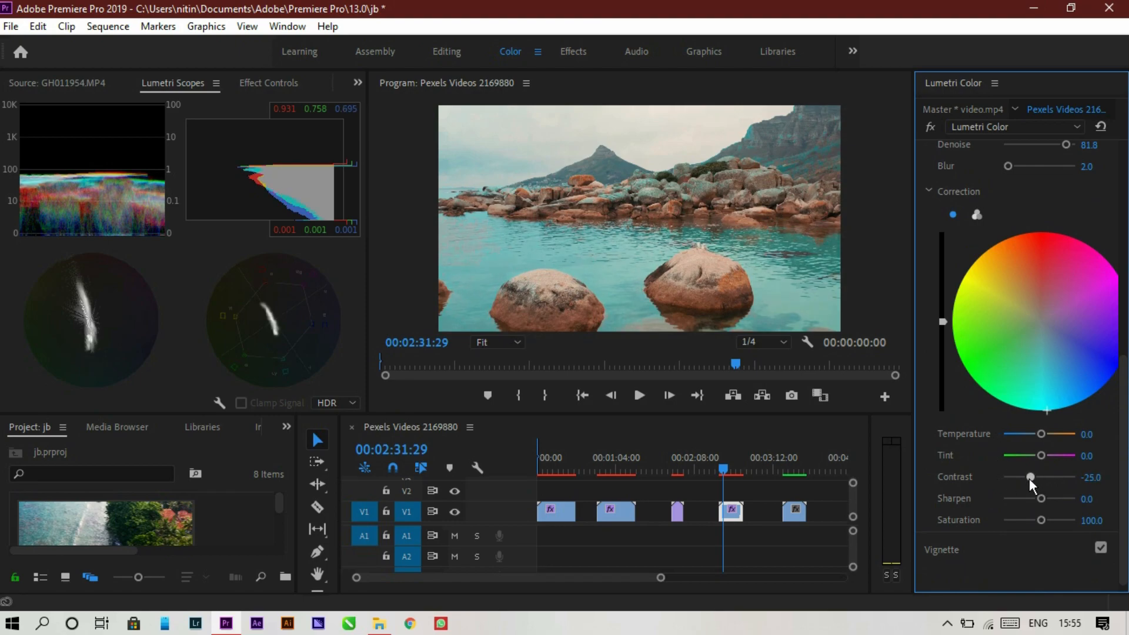
{"action": "left_click_drag", "start_coordinate": [1028, 477], "coordinate": [1028, 479]}
{"action": "scroll", "coordinate": [1028, 353], "scroll_direction": "up", "scroll_amount": 2}
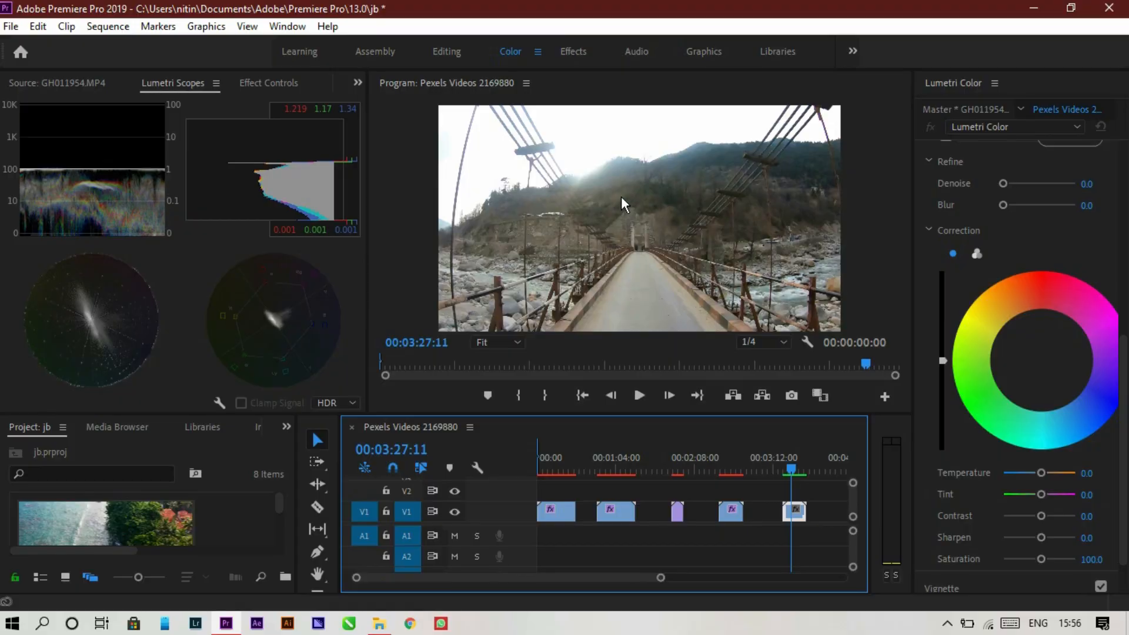
- For the fifth clip at 00:03:27:11, set the Basic Correction Temperature to -11.4 and apply the Auto tone adjustment
{"action": "left_click", "coordinate": [975, 234]}
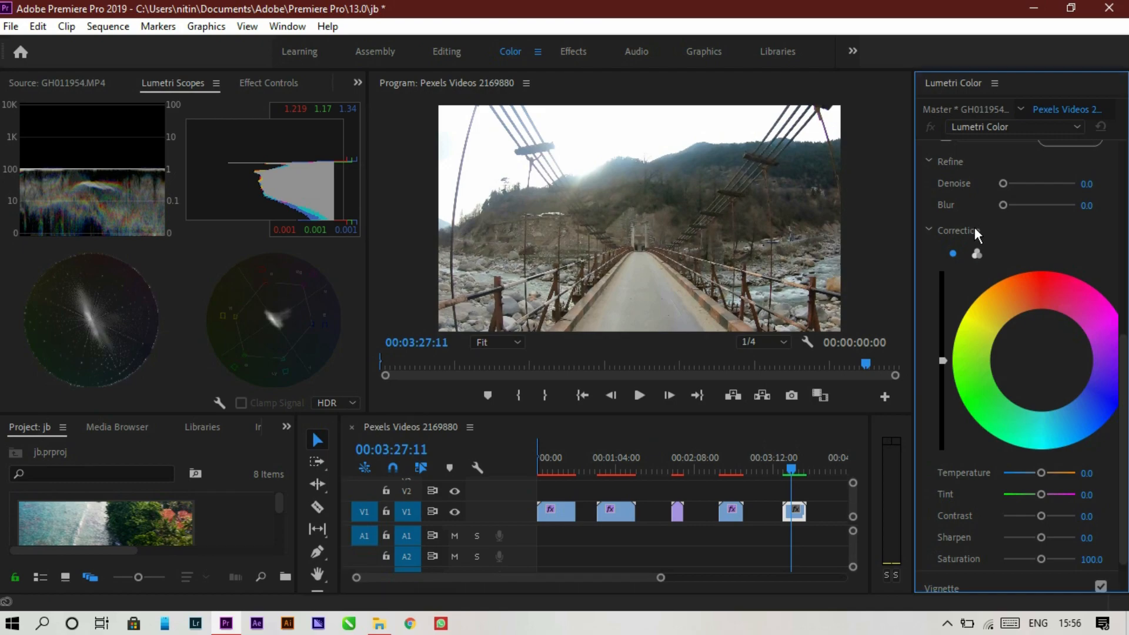
{"action": "left_click_drag", "start_coordinate": [1119, 353], "coordinate": [1086, 206]}
{"action": "left_click", "coordinate": [982, 233]}
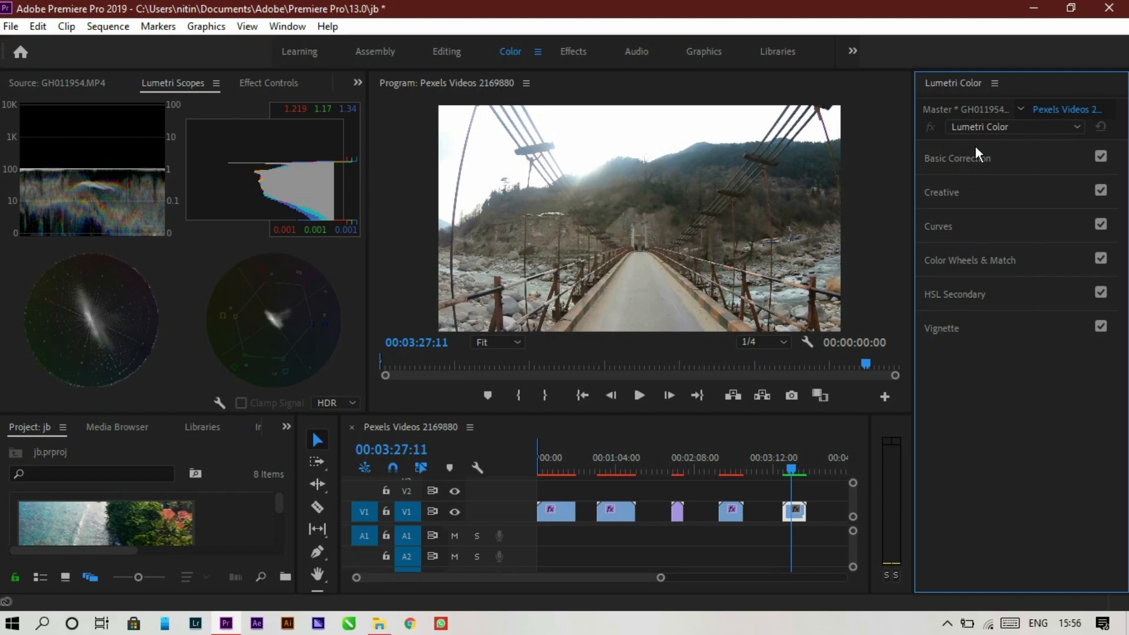
{"action": "left_click", "coordinate": [972, 166]}
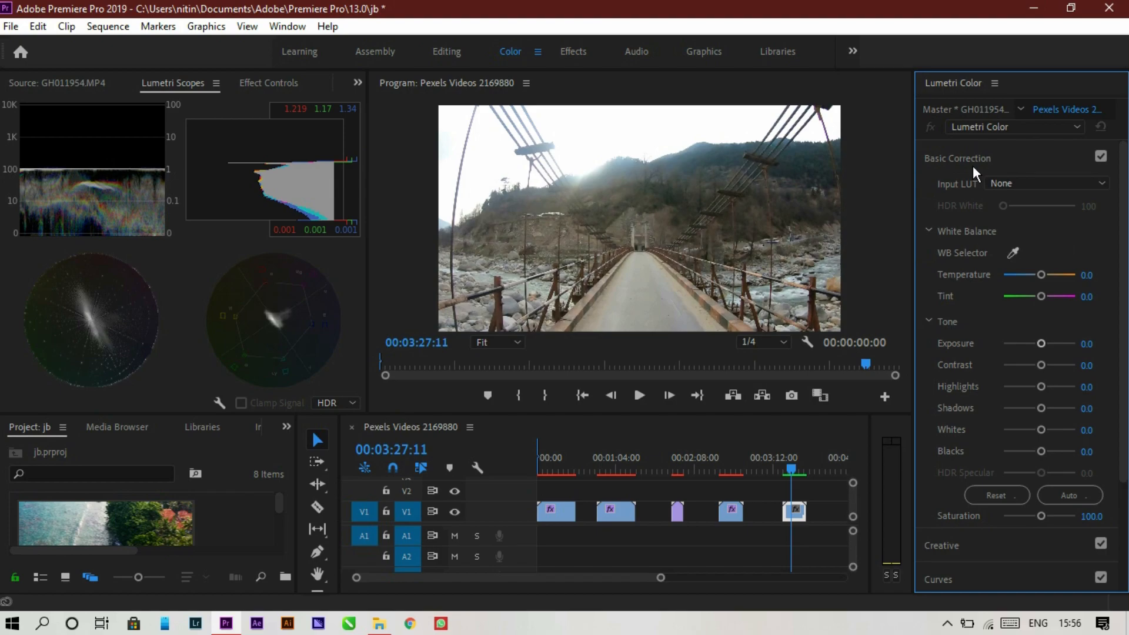
{"action": "left_click_drag", "start_coordinate": [1041, 274], "coordinate": [1035, 275]}
{"action": "left_click", "coordinate": [1069, 495]}
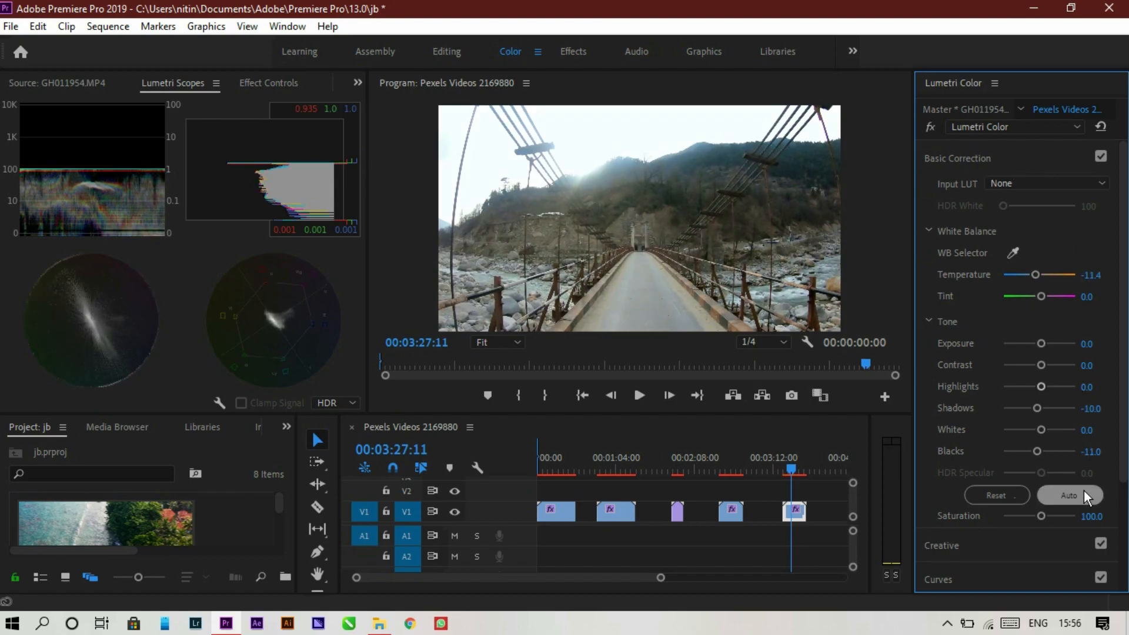
- Set the bridge clip's Contrast to 40.9, Highlights to -61.4, Shadows to 2.3 and Saturation to 111.4
{"action": "mouse_move", "coordinate": [1041, 387]}
{"action": "left_mouse_down"}
{"action": "mouse_move", "coordinate": [1015, 387]}
{"action": "mouse_move", "coordinate": [1041, 408]}
{"action": "left_mouse_up"}
{"action": "left_click_drag", "start_coordinate": [1122, 412], "coordinate": [1122, 475]}
{"action": "left_click_drag", "start_coordinate": [1041, 431], "coordinate": [1043, 432]}
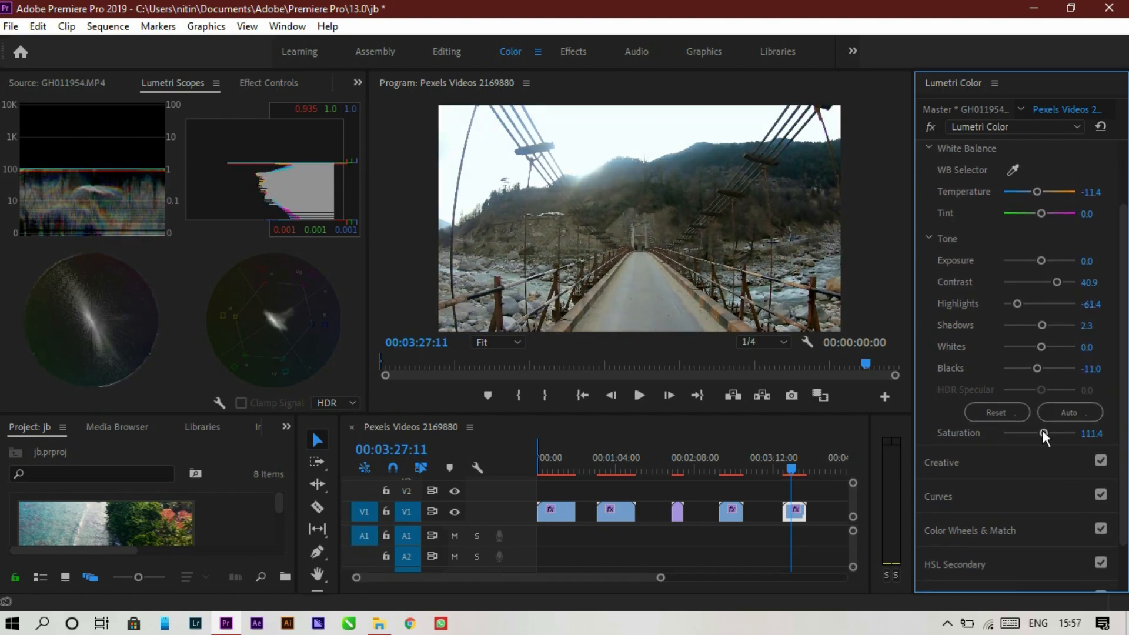
{"action": "left_click_drag", "start_coordinate": [1123, 430], "coordinate": [1123, 365]}
{"action": "left_click", "coordinate": [999, 159]}
- Try a Creative look loaded from a file on the bridge clip and undo it
{"action": "left_click", "coordinate": [1002, 193]}
{"action": "left_click", "coordinate": [1036, 218]}
{"action": "left_click", "coordinate": [999, 234]}
{"action": "double_click", "coordinate": [284, 344]}
{"action": "key", "text": "ctrl+z"}
{"action": "left_click", "coordinate": [949, 187]}
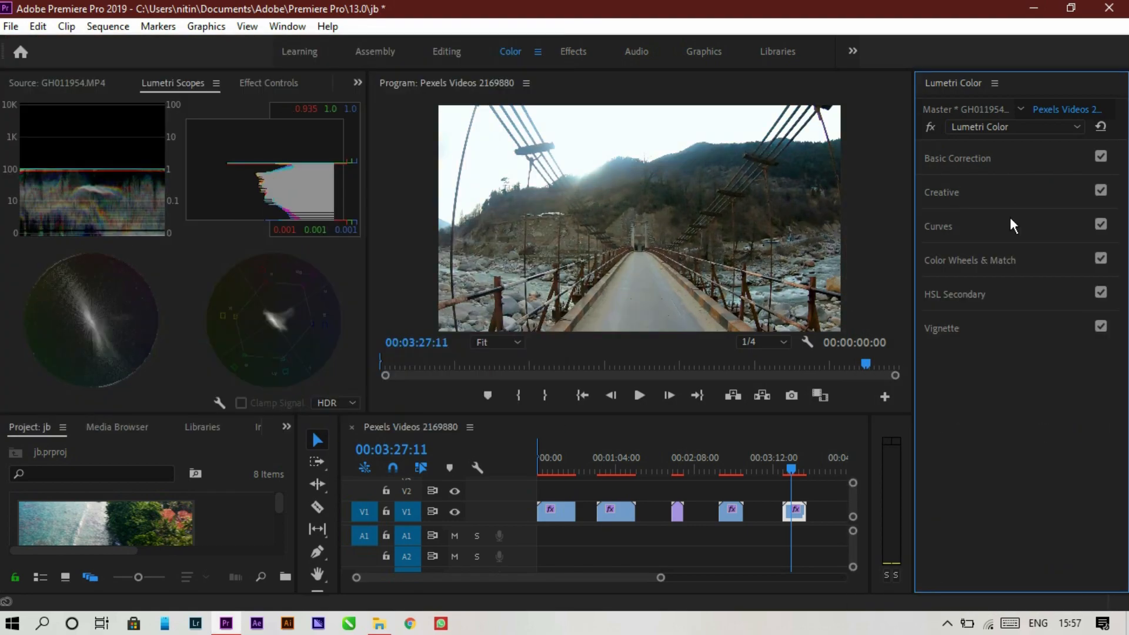
- Shape the bridge clip's master RGB curve with a raised black point, lowered shadows and slightly lifted midtones
{"action": "left_click", "coordinate": [952, 226]}
{"action": "left_click_drag", "start_coordinate": [984, 475], "coordinate": [988, 487]}
{"action": "left_click_drag", "start_coordinate": [937, 521], "coordinate": [940, 509]}
{"action": "left_click_drag", "start_coordinate": [1026, 448], "coordinate": [1029, 436]}
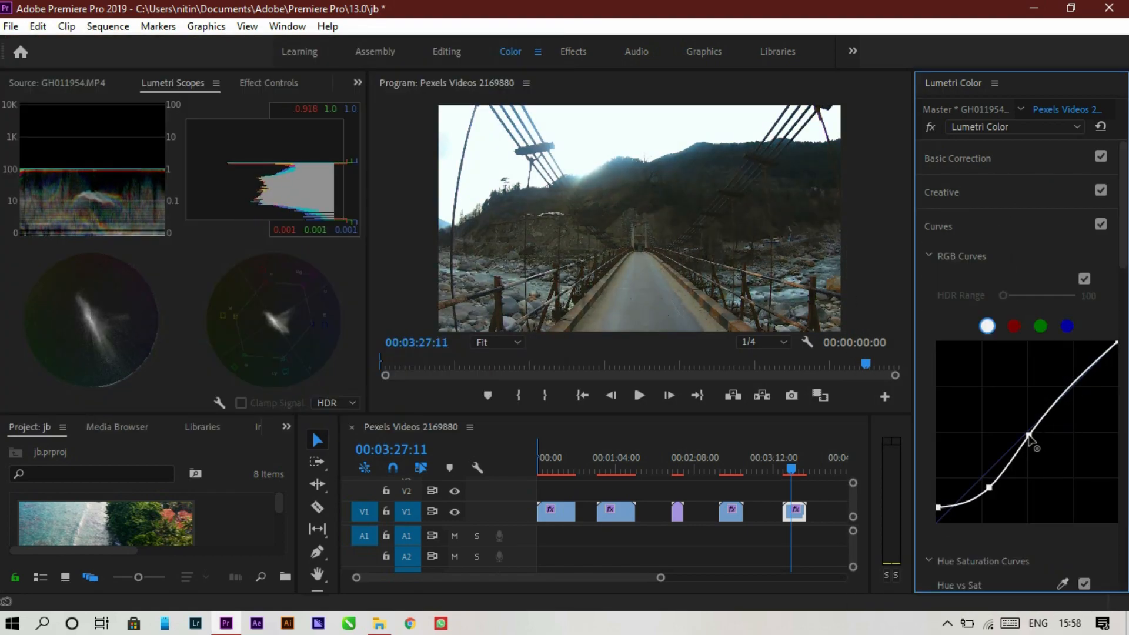
{"action": "left_click", "coordinate": [952, 225]}
- Add a brown tone from the lower part of the bridge frame to the HSL Secondary key and check its Color/Gray mask
{"action": "left_click", "coordinate": [955, 295]}
{"action": "scroll", "coordinate": [999, 353], "scroll_direction": "down", "scroll_amount": 4}
{"action": "left_click", "coordinate": [1046, 222]}
{"action": "left_click", "coordinate": [740, 328]}
{"action": "left_click", "coordinate": [946, 389]}
{"action": "left_click", "coordinate": [945, 390]}
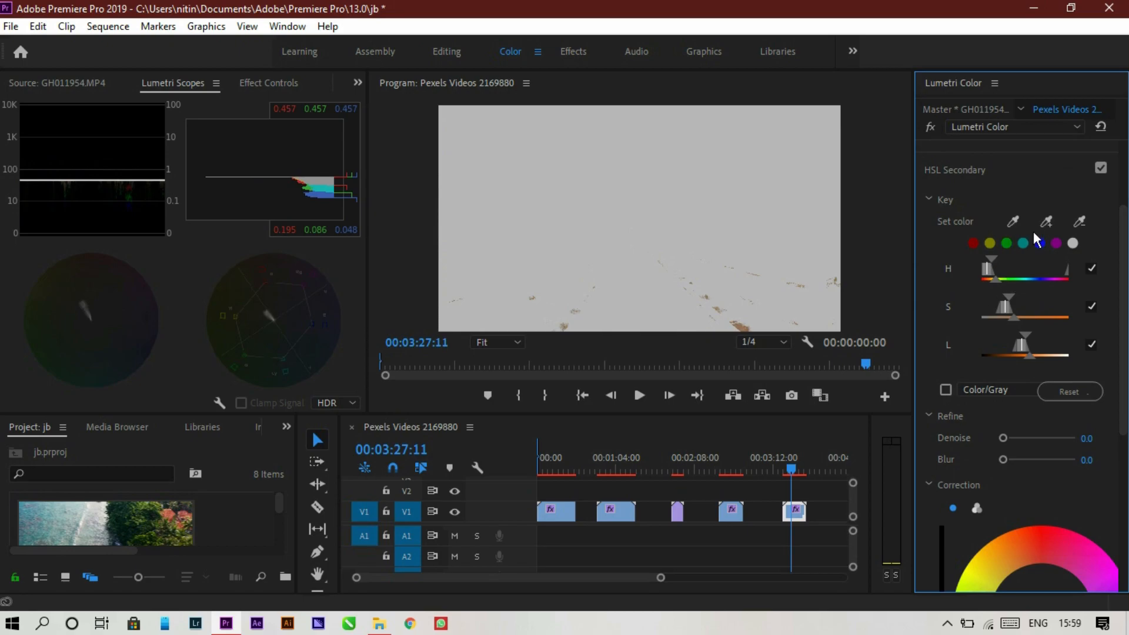
- Add two more brown tones from the bridge to the HSL Secondary key and show its Color/Gray mask
{"action": "left_click", "coordinate": [1047, 222]}
{"action": "left_click", "coordinate": [580, 315]}
{"action": "left_click", "coordinate": [1046, 223]}
{"action": "left_click", "coordinate": [700, 297]}
{"action": "left_click", "coordinate": [945, 390]}
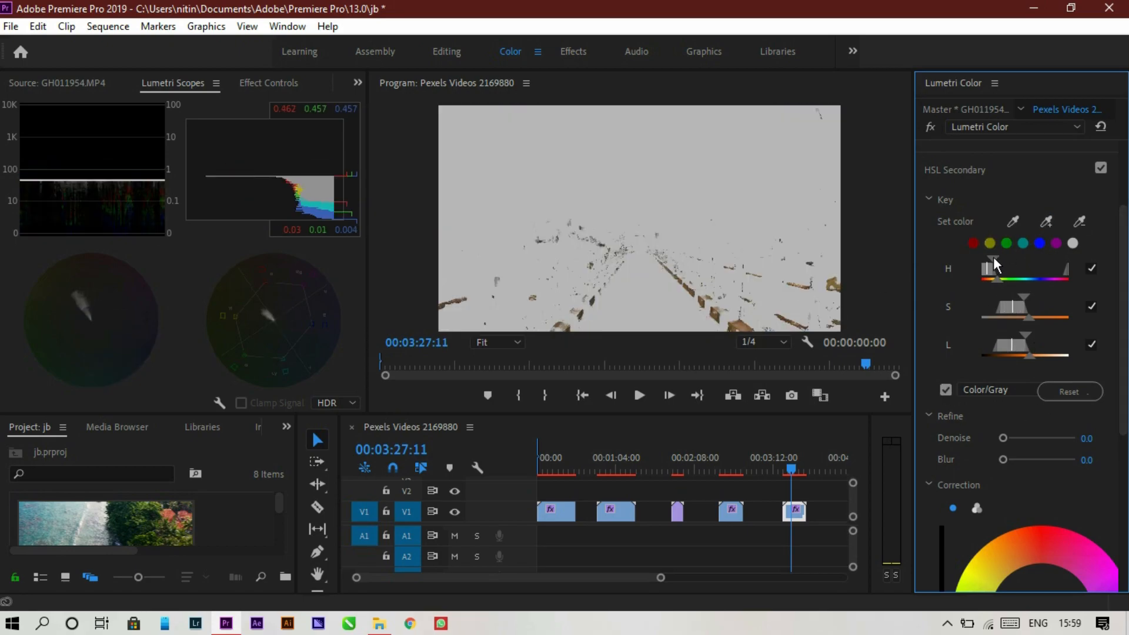
- Widen the key's saturation range, refine it with Denoise 63.6 and Blur 1.0, and turn off the Color/Gray mask
{"action": "left_click_drag", "start_coordinate": [1030, 296], "coordinate": [1045, 318]}
{"action": "scroll", "coordinate": [1031, 395], "scroll_direction": "down", "scroll_amount": 3}
{"action": "mouse_move", "coordinate": [1002, 357]}
{"action": "left_mouse_down"}
{"action": "mouse_move", "coordinate": [1051, 357]}
{"action": "mouse_move", "coordinate": [1005, 378]}
{"action": "left_mouse_up"}
{"action": "scroll", "coordinate": [1000, 376], "scroll_direction": "down", "scroll_amount": 5}
{"action": "left_click", "coordinate": [945, 174]}
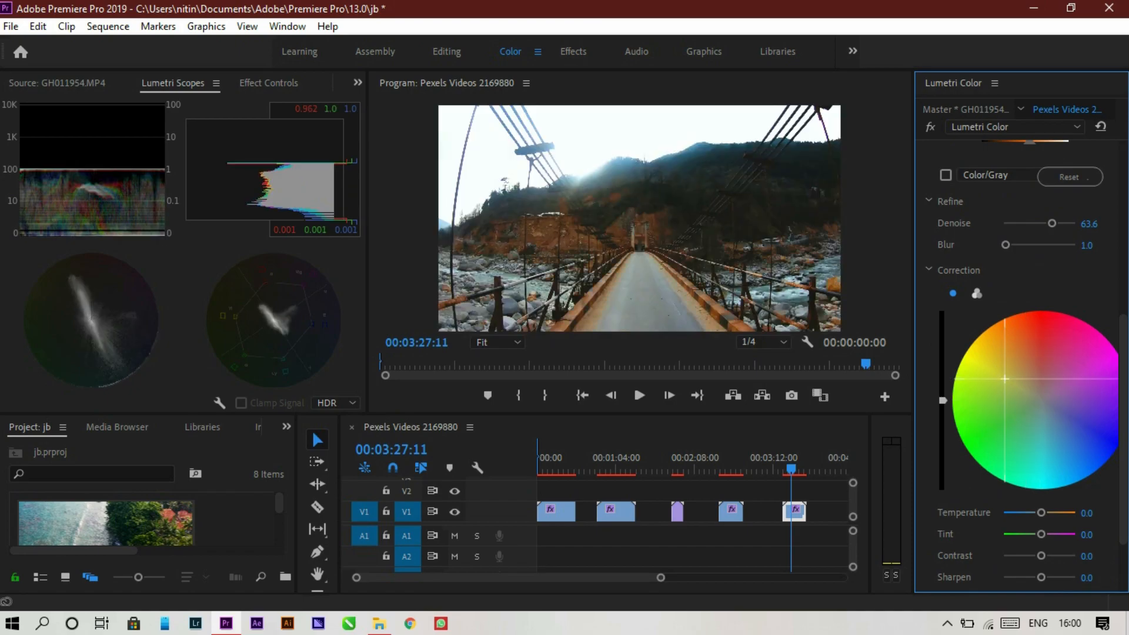
- Warm the keyed bridge tones with Temperature 11.4, and adjust their shadow and highlight color wheels while slightly darkening the midtones
{"action": "scroll", "coordinate": [1032, 376], "scroll_direction": "down", "scroll_amount": 2}
{"action": "left_click_drag", "start_coordinate": [1040, 421], "coordinate": [1044, 421]}
{"action": "left_click", "coordinate": [976, 202]}
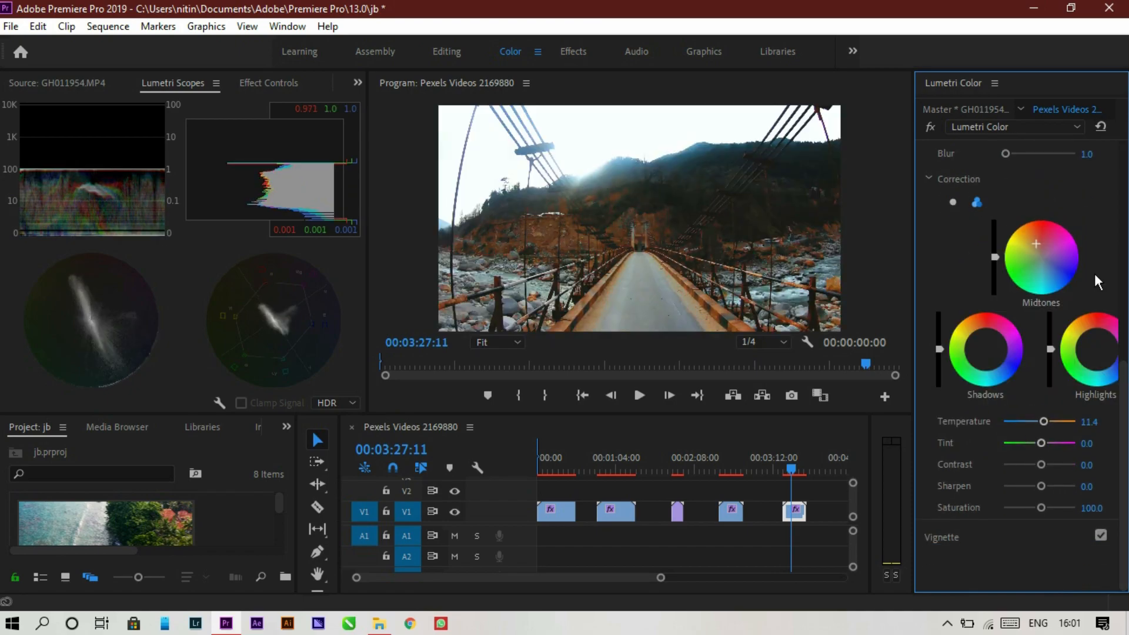
{"action": "left_click_drag", "start_coordinate": [981, 343], "coordinate": [983, 346]}
{"action": "left_click_drag", "start_coordinate": [1096, 349], "coordinate": [1099, 357]}
{"action": "left_click_drag", "start_coordinate": [994, 257], "coordinate": [995, 263]}
{"action": "scroll", "coordinate": [1025, 472], "scroll_direction": "up", "scroll_amount": 6}
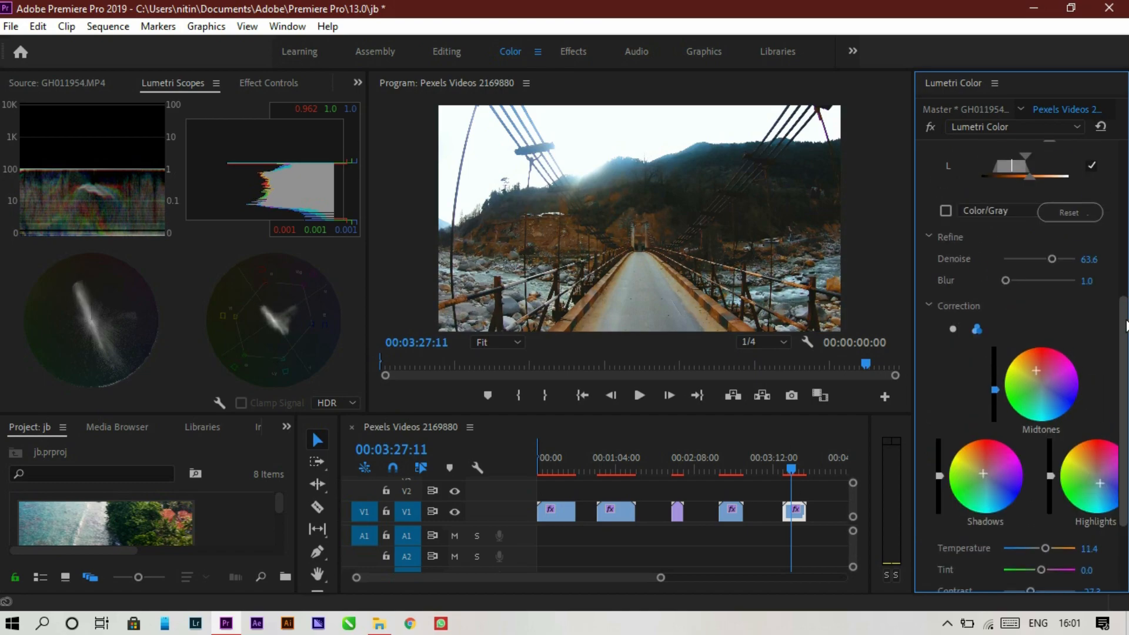
- Collapse HSL Secondary and compare the bridge clip with that correction off and on
{"action": "scroll", "coordinate": [1021, 207], "scroll_direction": "up", "scroll_amount": 1}
{"action": "left_click", "coordinate": [1021, 205]}
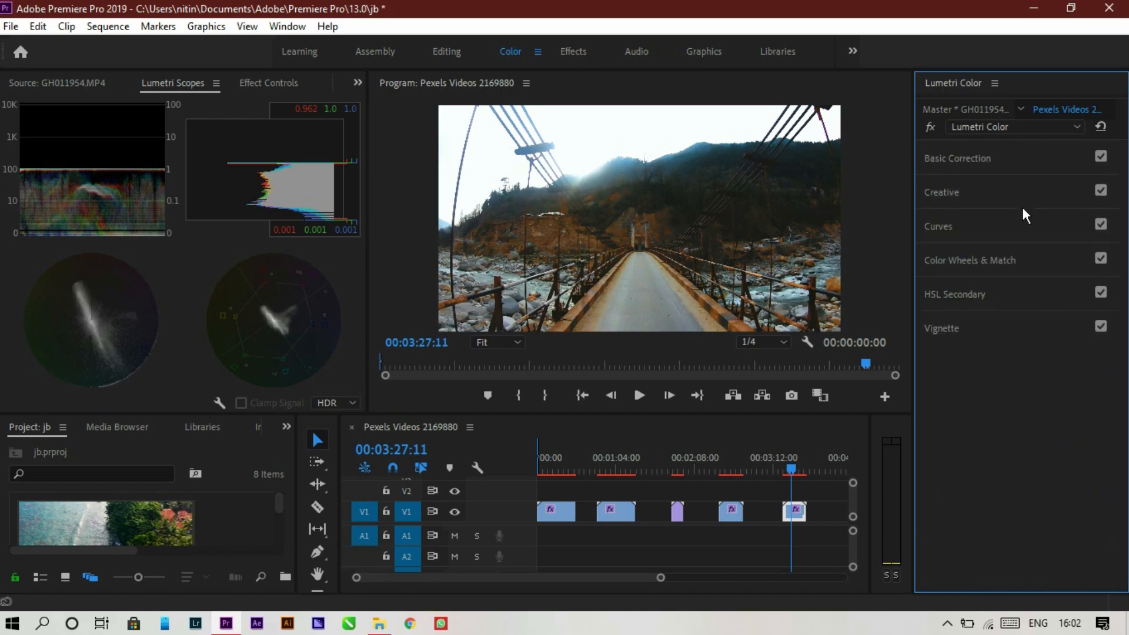
{"action": "left_click", "coordinate": [1099, 292]}
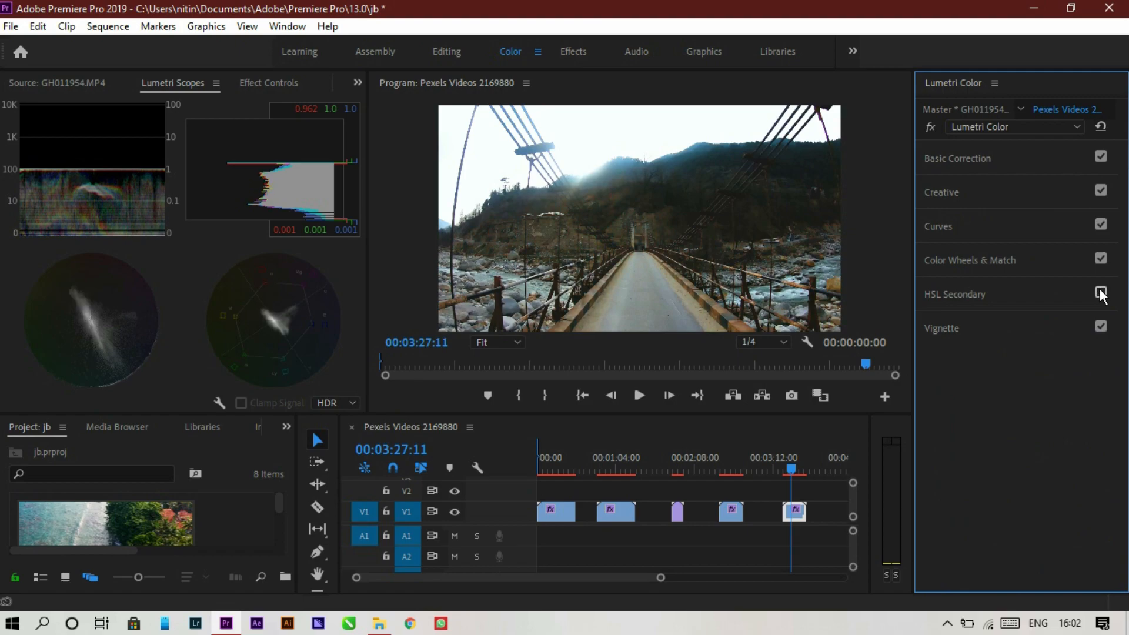
{"action": "left_click", "coordinate": [1100, 292]}
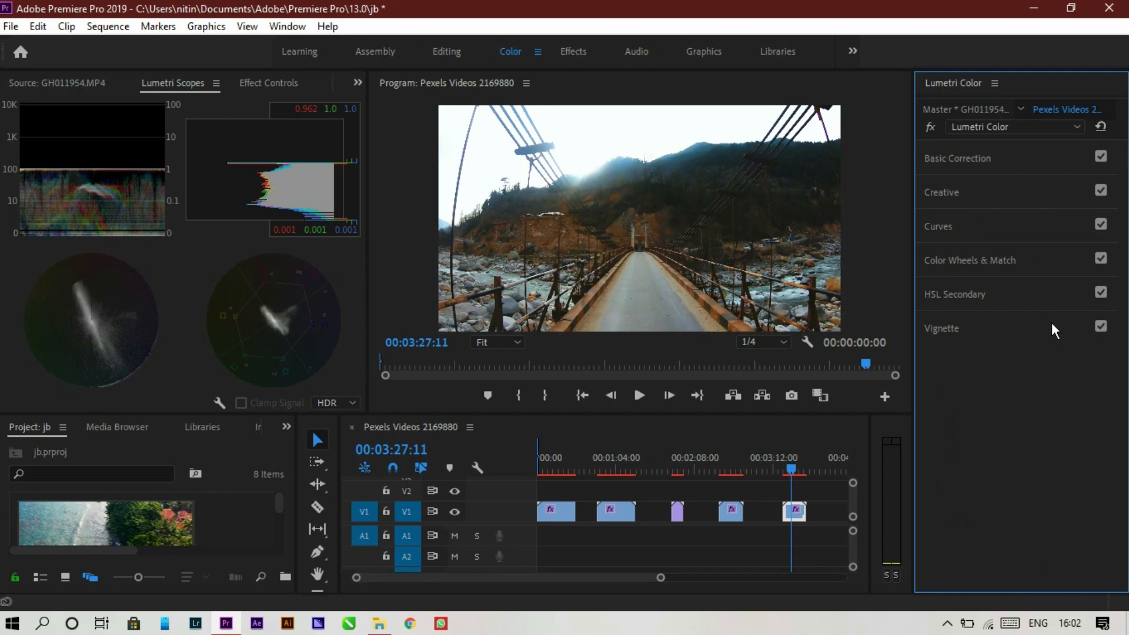
- Give the bridge clip a vignette with Amount -0.8, Midpoint 46.6, Roundness 13.6 and Feather 45.5
{"action": "left_click", "coordinate": [1033, 330]}
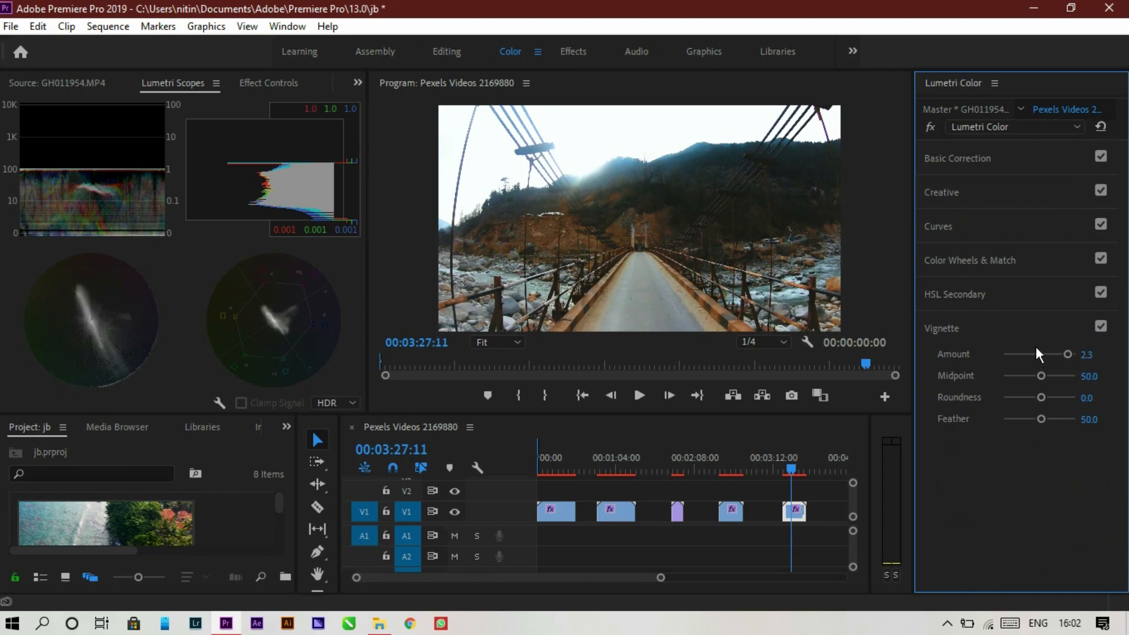
{"action": "left_click_drag", "start_coordinate": [1020, 350], "coordinate": [1006, 351]}
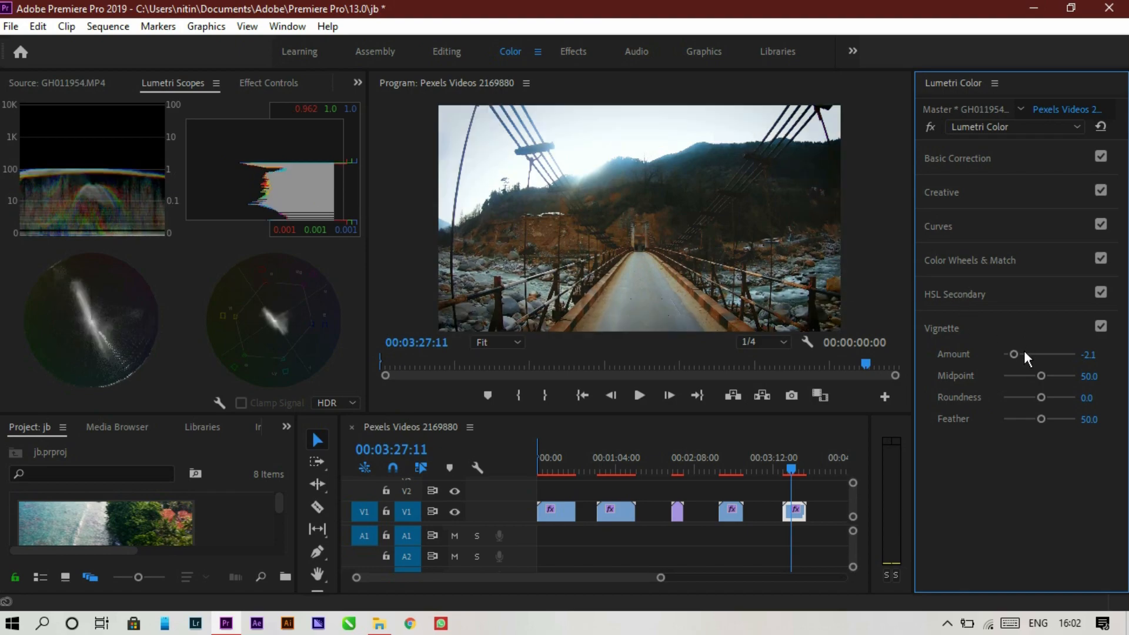
{"action": "left_click_drag", "start_coordinate": [1024, 352], "coordinate": [1028, 352]}
{"action": "left_click_drag", "start_coordinate": [1029, 350], "coordinate": [1029, 350]}
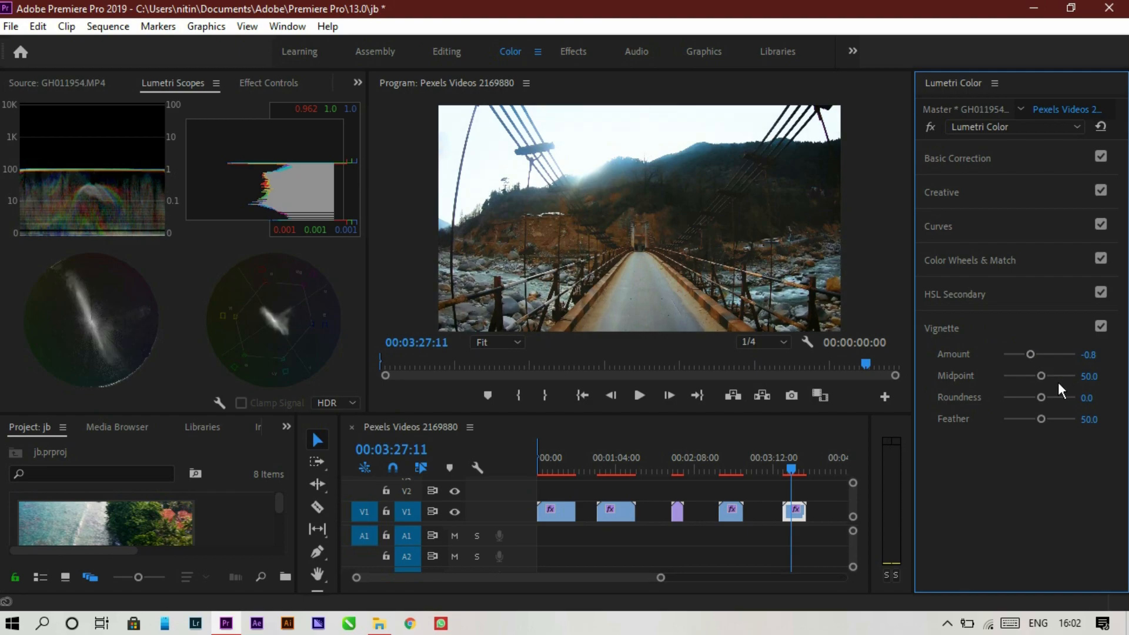
{"action": "mouse_move", "coordinate": [1041, 377]}
{"action": "left_mouse_down"}
{"action": "mouse_move", "coordinate": [1002, 378]}
{"action": "mouse_move", "coordinate": [1034, 375]}
{"action": "left_mouse_up"}
{"action": "left_click_drag", "start_coordinate": [1042, 396], "coordinate": [1035, 418]}
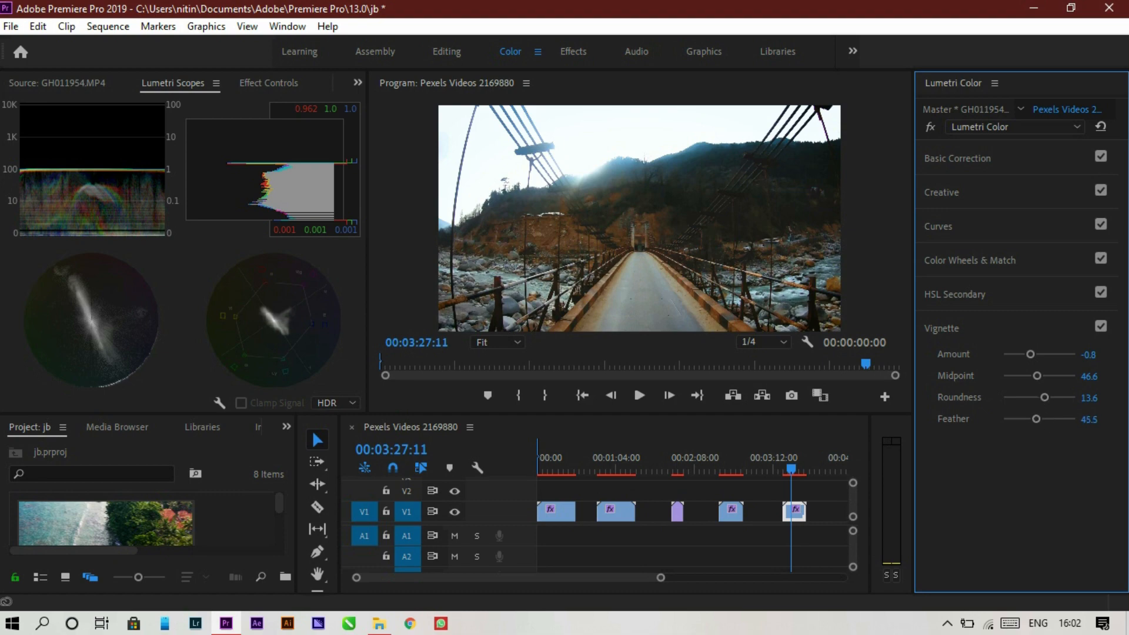